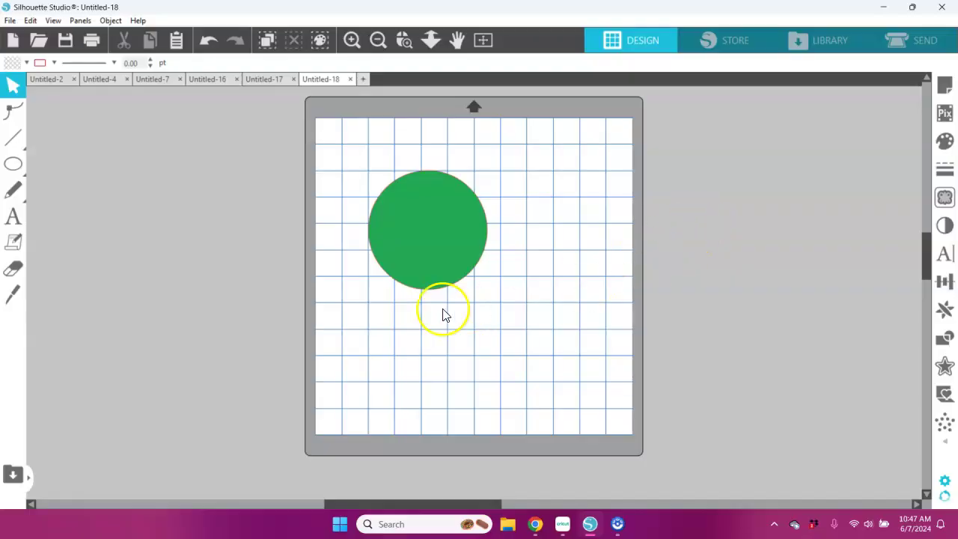
Step: Drag the green circle up and to the left on the gridded mat
{"action": "left_click_drag", "start_coordinate": [423, 232], "coordinate": [400, 193]}
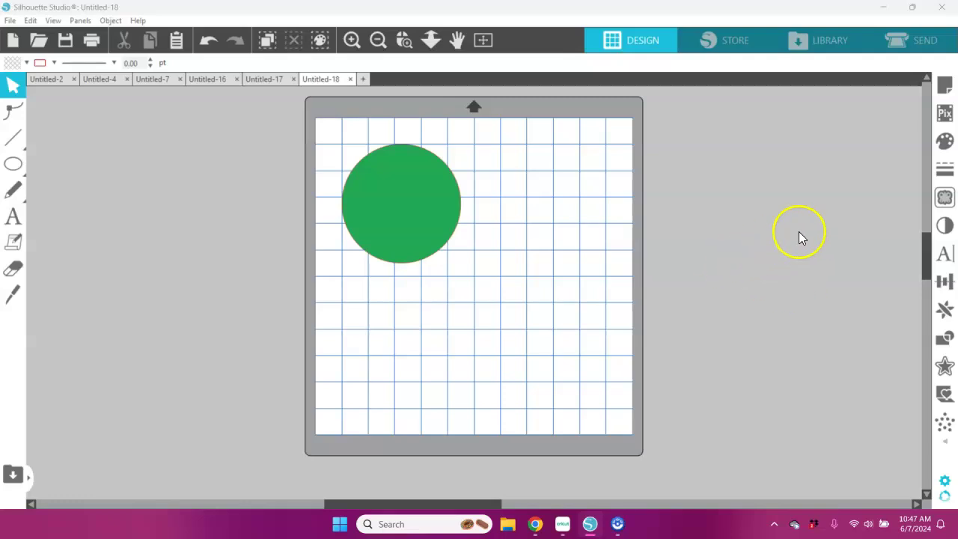
Step: Show Page Setup's Grid Settings, then nudge the green circle so it snaps to the grid
{"action": "left_click", "coordinate": [944, 87]}
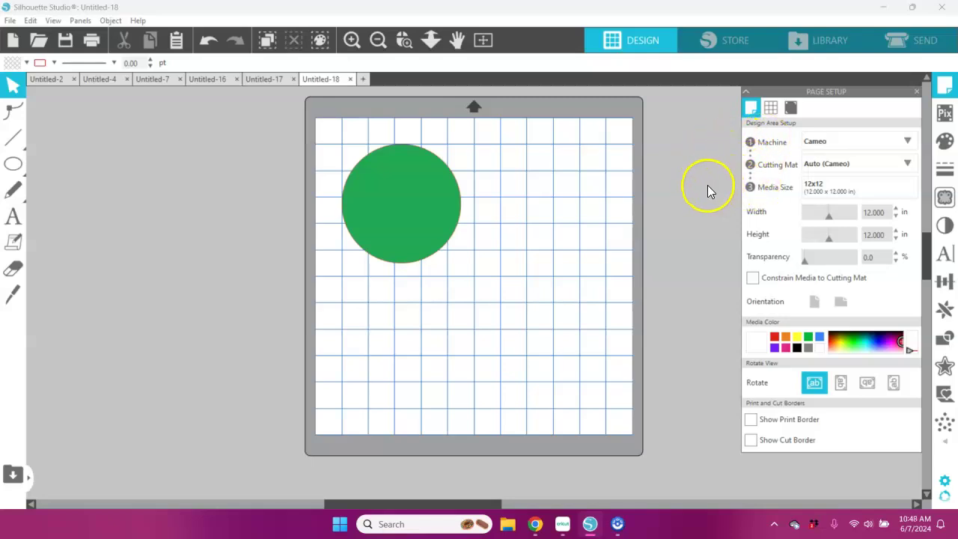
{"action": "left_click", "coordinate": [773, 112]}
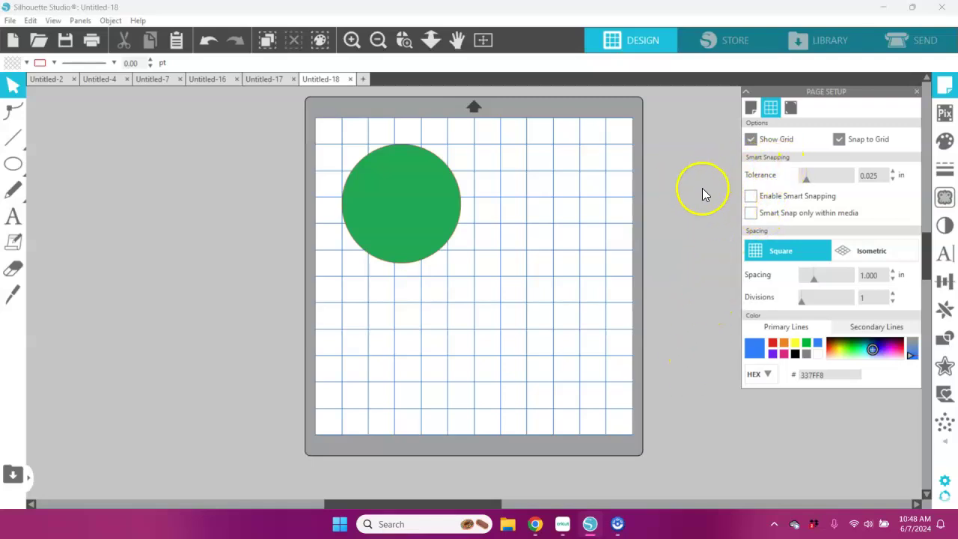
{"action": "mouse_move", "coordinate": [398, 207]}
{"action": "left_mouse_down"}
{"action": "mouse_move", "coordinate": [464, 206]}
{"action": "mouse_move", "coordinate": [402, 193]}
{"action": "left_mouse_up"}
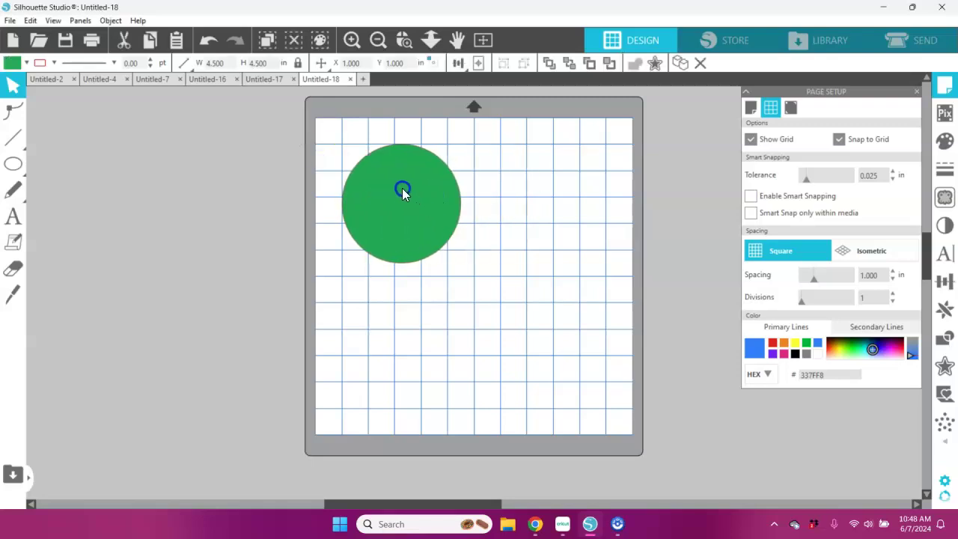
{"action": "key", "text": "Escape"}
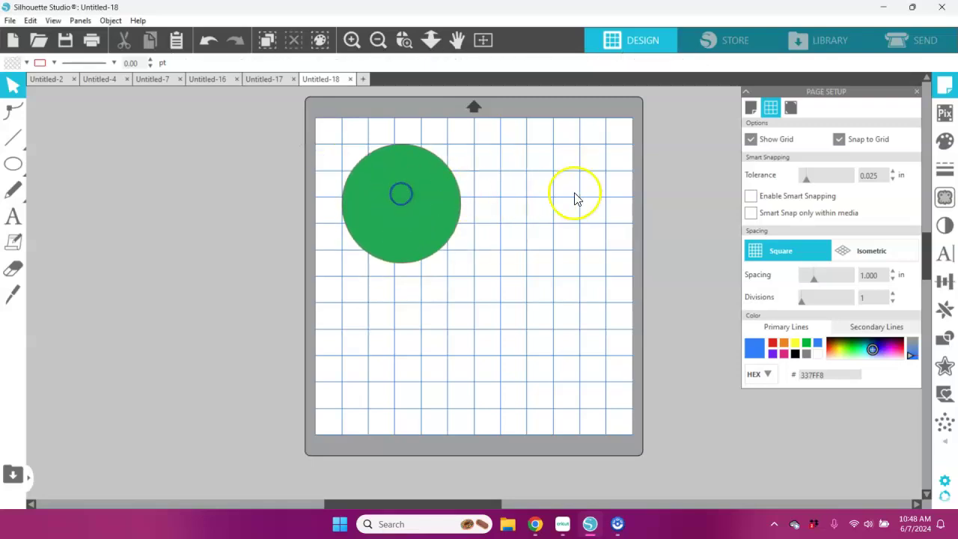
Step: Hide the grid and drag the green circle lower on the mat
{"action": "left_click", "coordinate": [751, 140]}
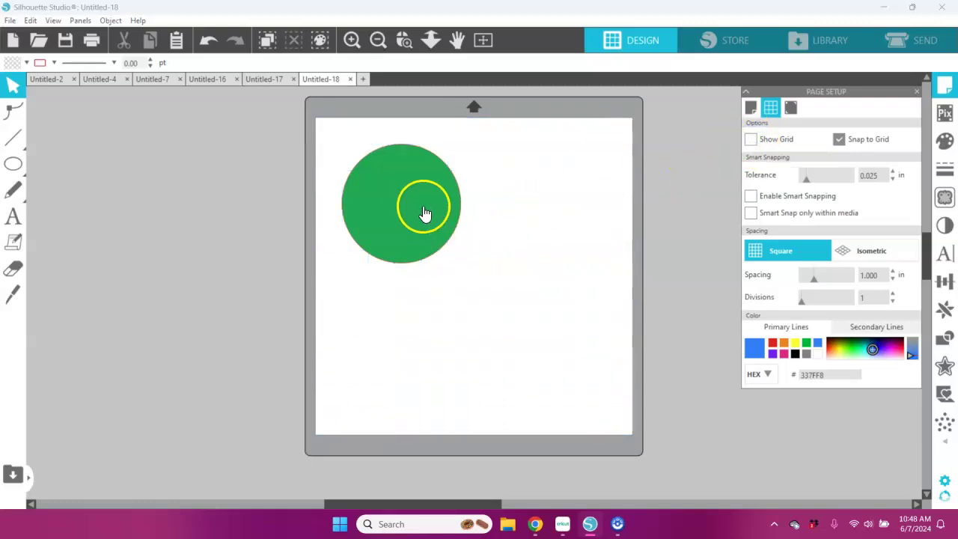
{"action": "mouse_move", "coordinate": [426, 209]}
{"action": "left_mouse_down"}
{"action": "mouse_move", "coordinate": [473, 202]}
{"action": "mouse_move", "coordinate": [430, 200]}
{"action": "left_mouse_up"}
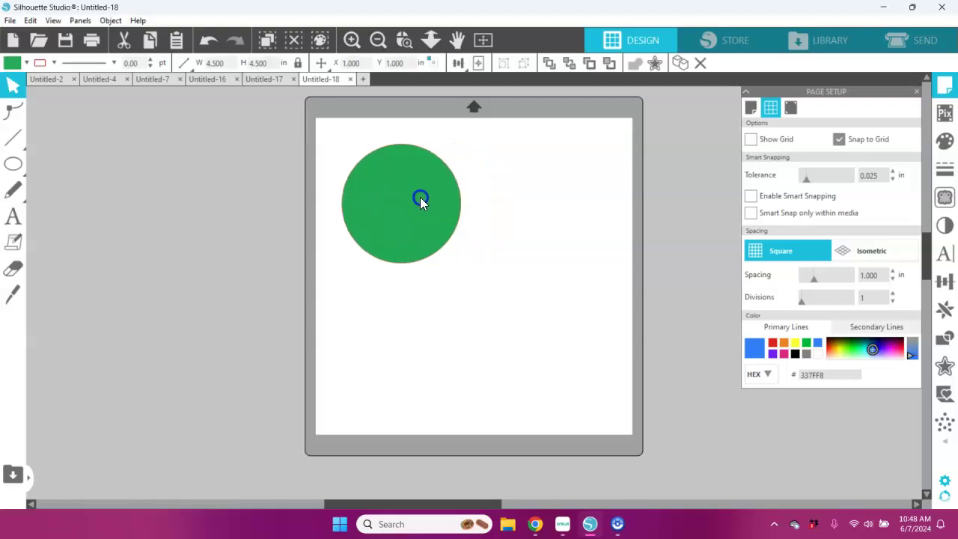
{"action": "left_click", "coordinate": [421, 202]}
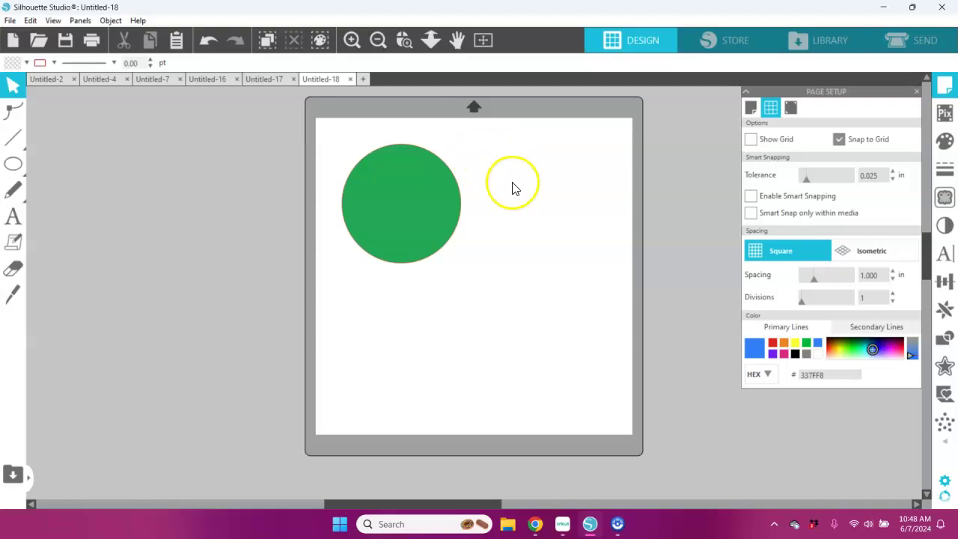
{"action": "left_click_drag", "start_coordinate": [438, 216], "coordinate": [421, 205]}
{"action": "left_click", "coordinate": [497, 219]}
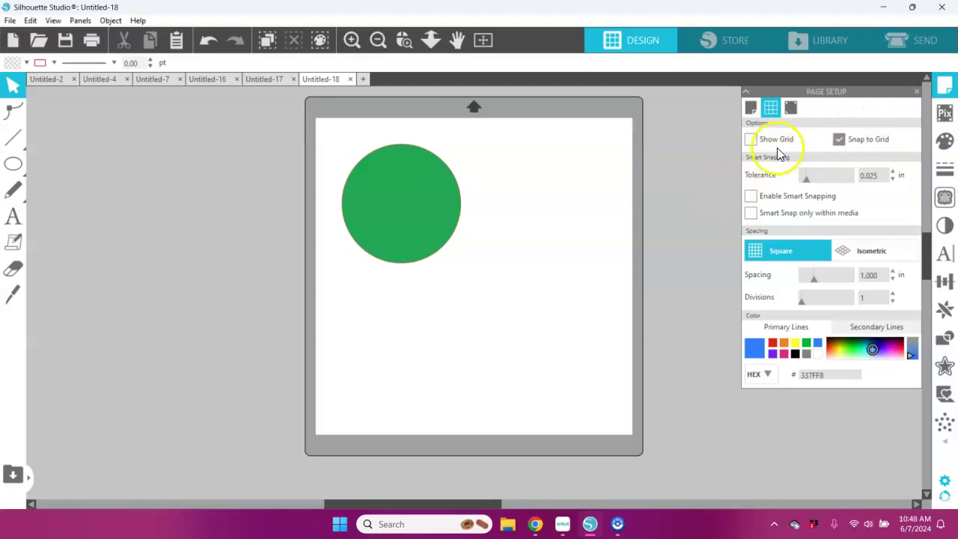
Step: Re-show the grid, turn off Snap to Grid, and drag the circle freely off the mat's left
{"action": "left_click", "coordinate": [750, 140]}
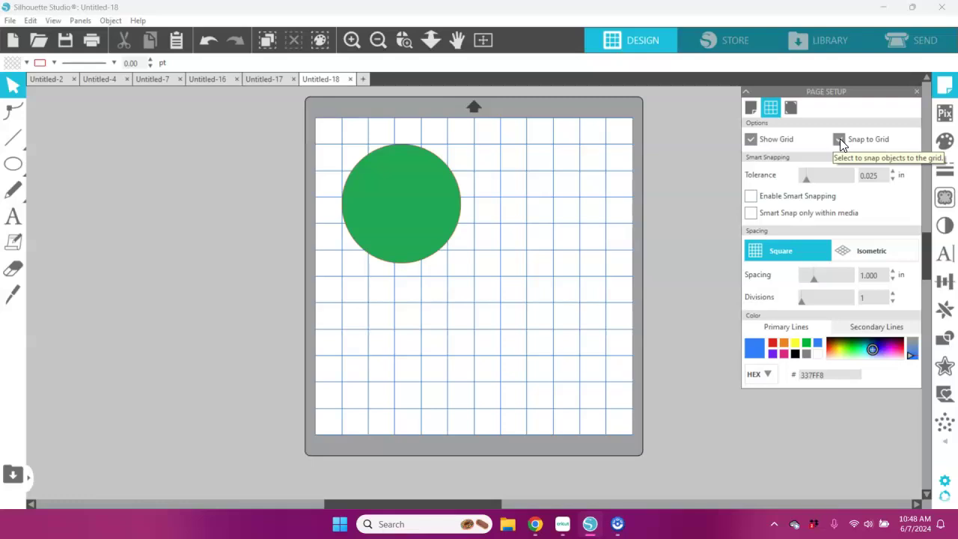
{"action": "left_click", "coordinate": [839, 139]}
{"action": "left_click_drag", "start_coordinate": [424, 229], "coordinate": [500, 209]}
{"action": "left_click", "coordinate": [693, 241]}
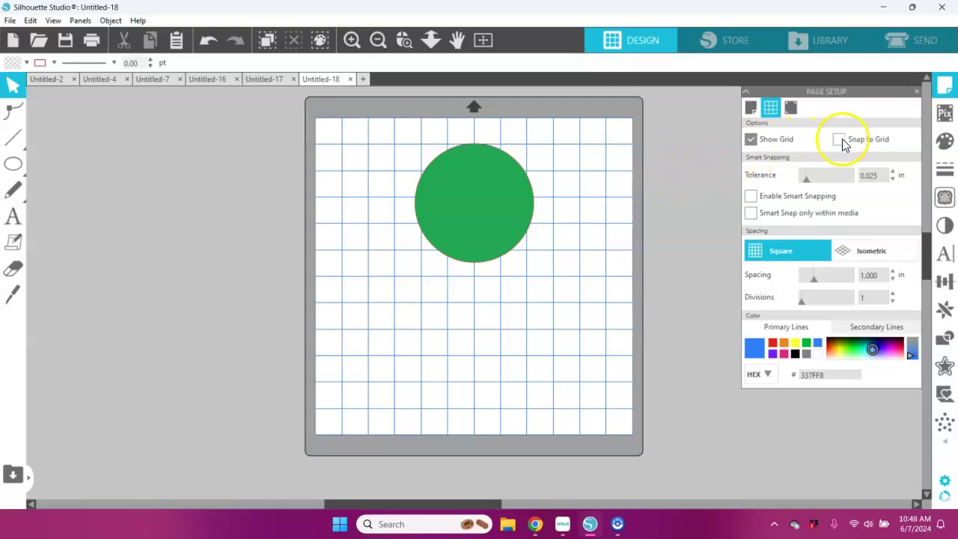
{"action": "left_click_drag", "start_coordinate": [498, 187], "coordinate": [475, 222]}
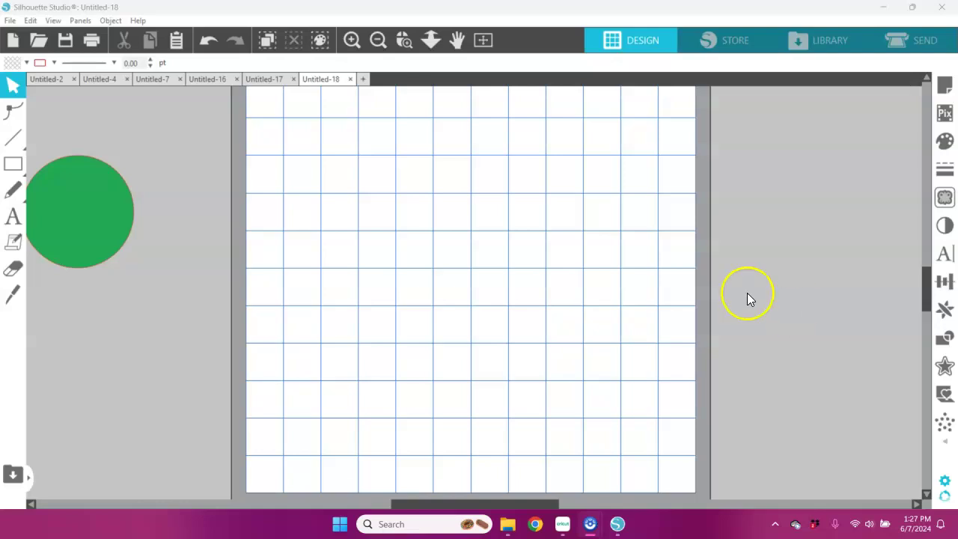
Step: Draw a 1 × 1 in square with the Rectangle tool and fill it black
{"action": "mouse_move", "coordinate": [16, 166]}
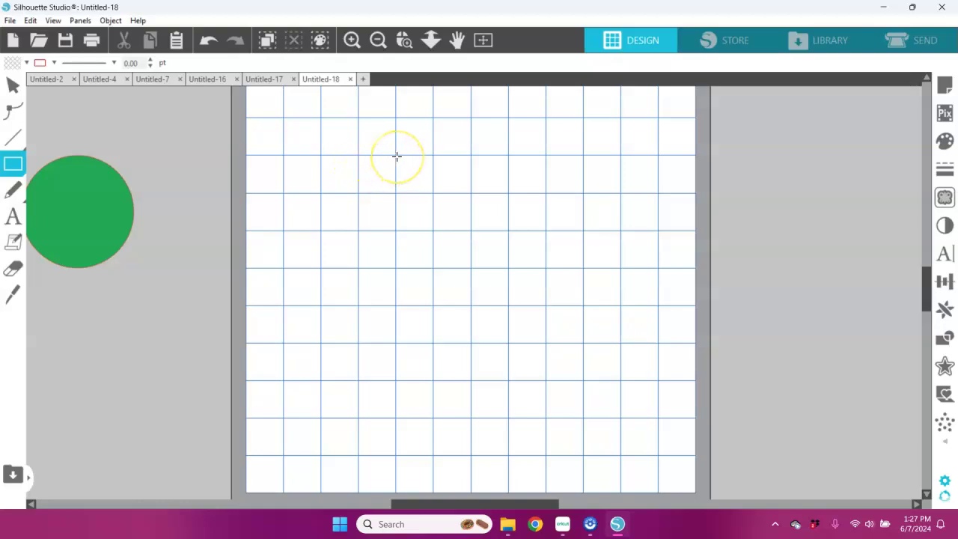
{"action": "left_click_drag", "start_coordinate": [397, 159], "coordinate": [423, 199]}
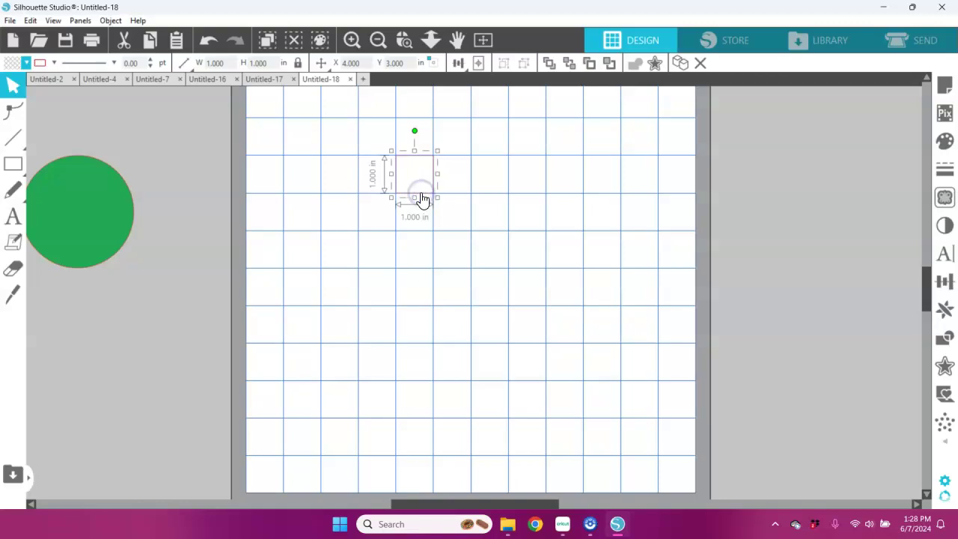
{"action": "left_click", "coordinate": [26, 63]}
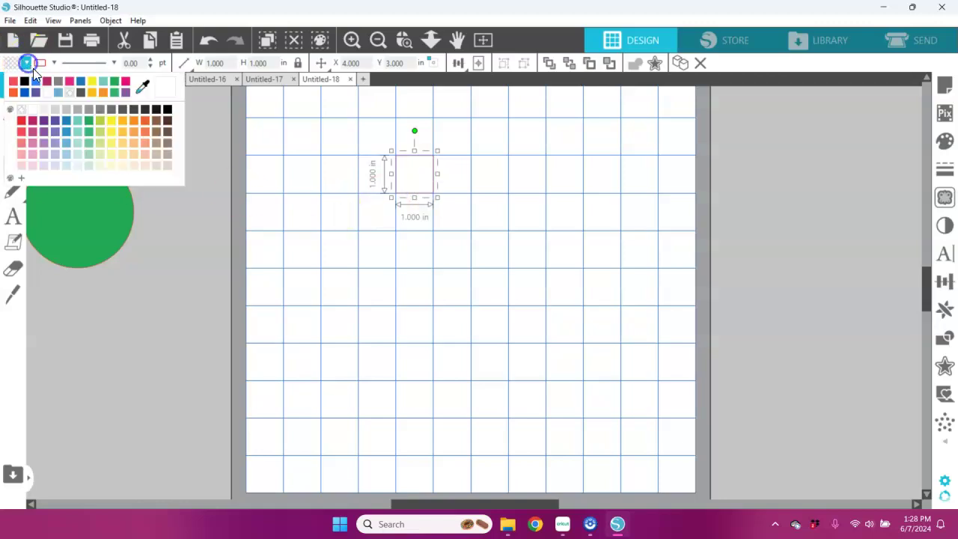
{"action": "left_click", "coordinate": [166, 109]}
{"action": "left_click", "coordinate": [809, 290]}
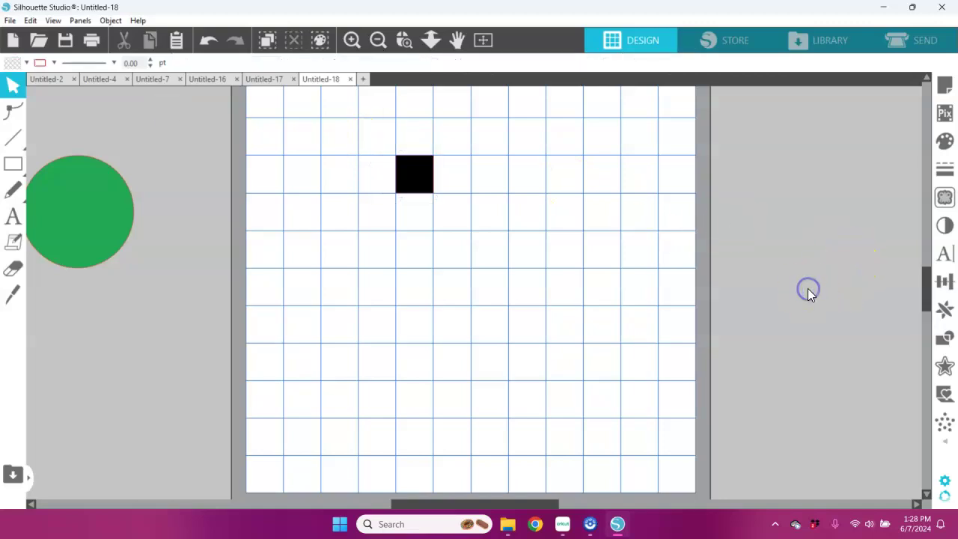
{"action": "scroll", "coordinate": [808, 289], "scroll_direction": "up", "scroll_amount": 1}
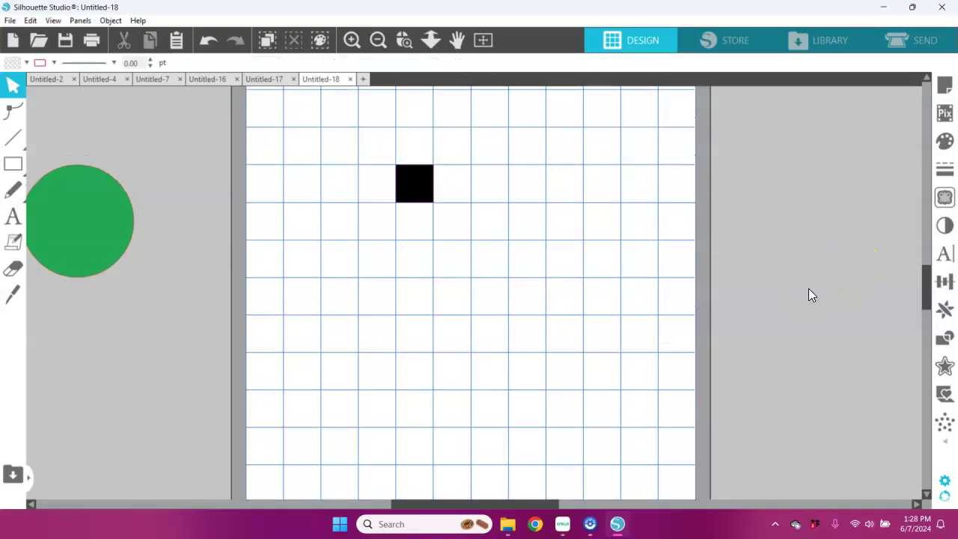
Step: Return to Page Setup's Grid Settings with Show Grid and Snap to Grid both on
{"action": "left_click", "coordinate": [942, 84]}
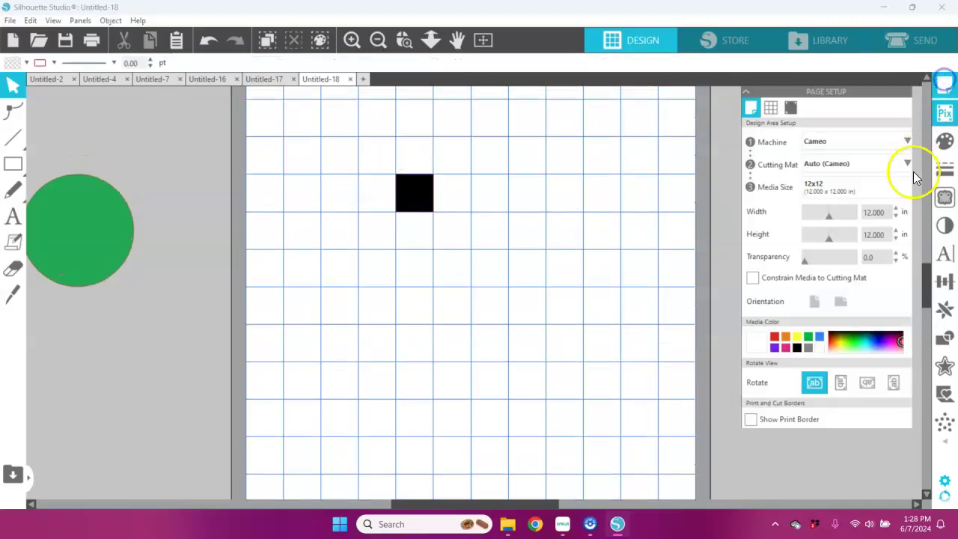
{"action": "left_click", "coordinate": [772, 107]}
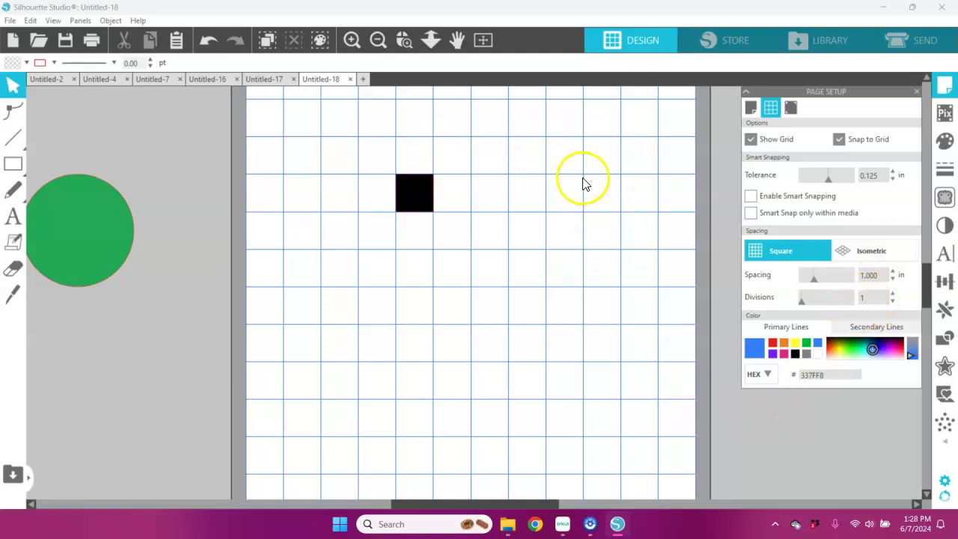
{"action": "scroll", "coordinate": [583, 182], "scroll_direction": "up", "scroll_amount": 1}
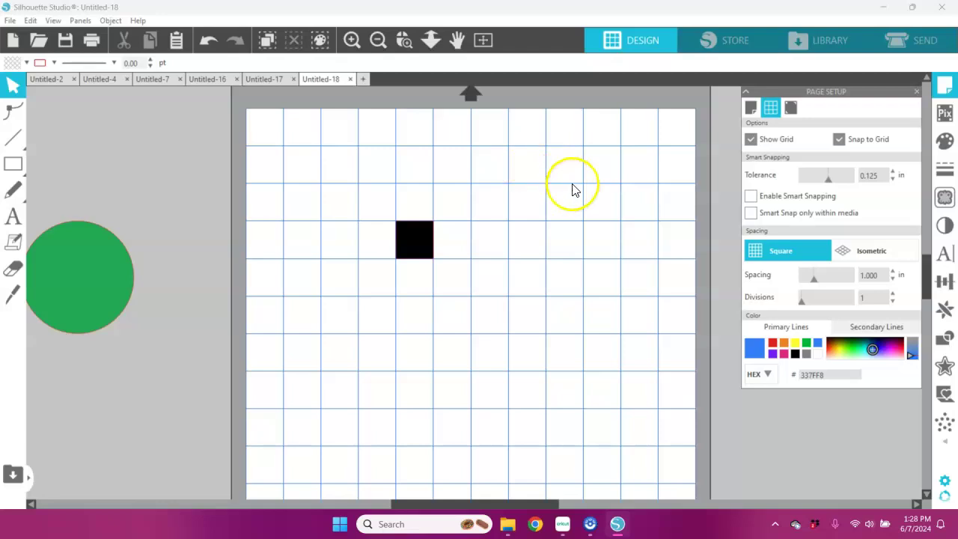
{"action": "scroll", "coordinate": [268, 240], "scroll_direction": "down", "scroll_amount": 1}
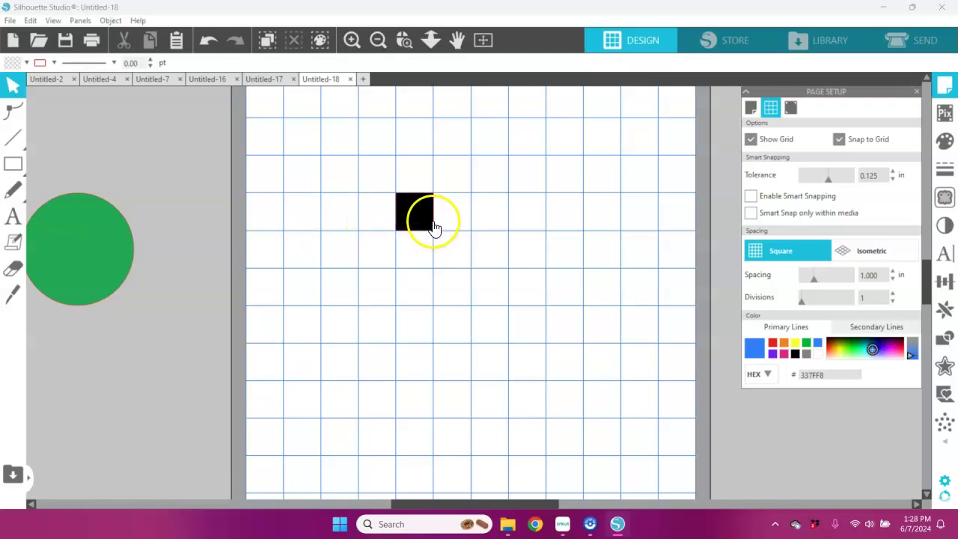
Step: Drag the black square a few grid cells right and down
{"action": "left_click_drag", "start_coordinate": [422, 222], "coordinate": [458, 260]}
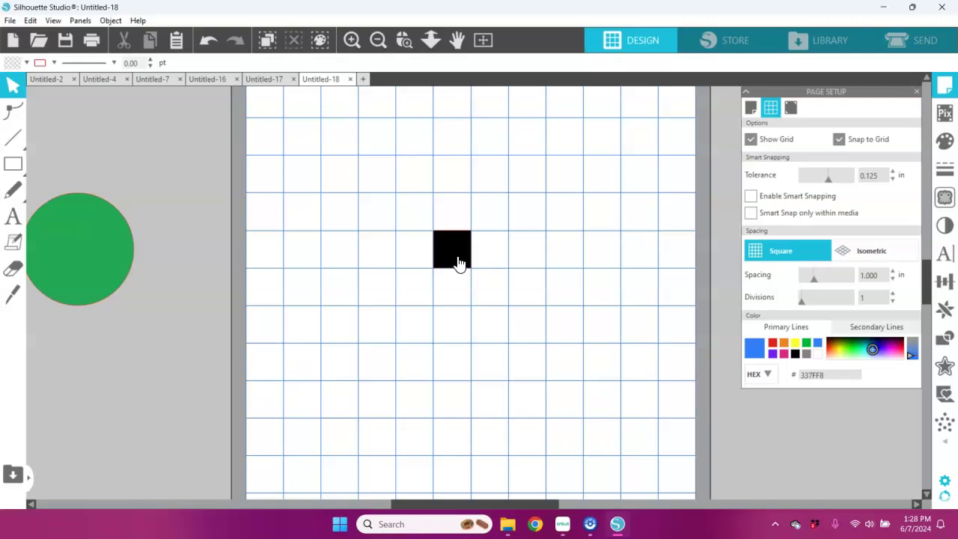
{"action": "mouse_move", "coordinate": [466, 239]}
{"action": "left_mouse_down"}
{"action": "mouse_move", "coordinate": [494, 250]}
{"action": "mouse_move", "coordinate": [467, 247]}
{"action": "mouse_move", "coordinate": [571, 247]}
{"action": "mouse_move", "coordinate": [469, 249]}
{"action": "left_mouse_up"}
{"action": "left_click", "coordinate": [397, 197]}
{"action": "left_click", "coordinate": [532, 284]}
{"action": "scroll", "coordinate": [532, 284], "scroll_direction": "up", "scroll_amount": 1}
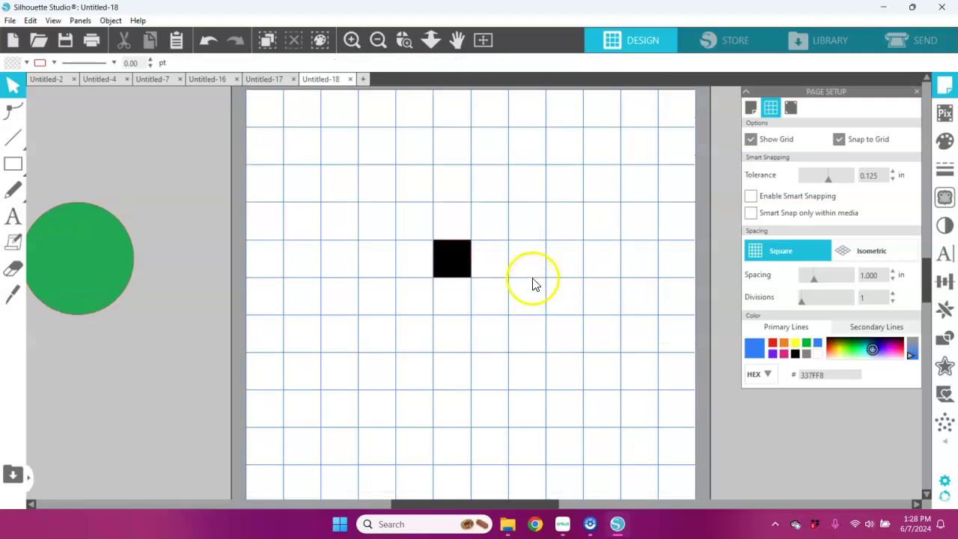
{"action": "scroll", "coordinate": [532, 284], "scroll_direction": "down", "scroll_amount": 2}
Step: Draw a second black-filled 1-inch square beside the first, then delete it
{"action": "mouse_move", "coordinate": [9, 162]}
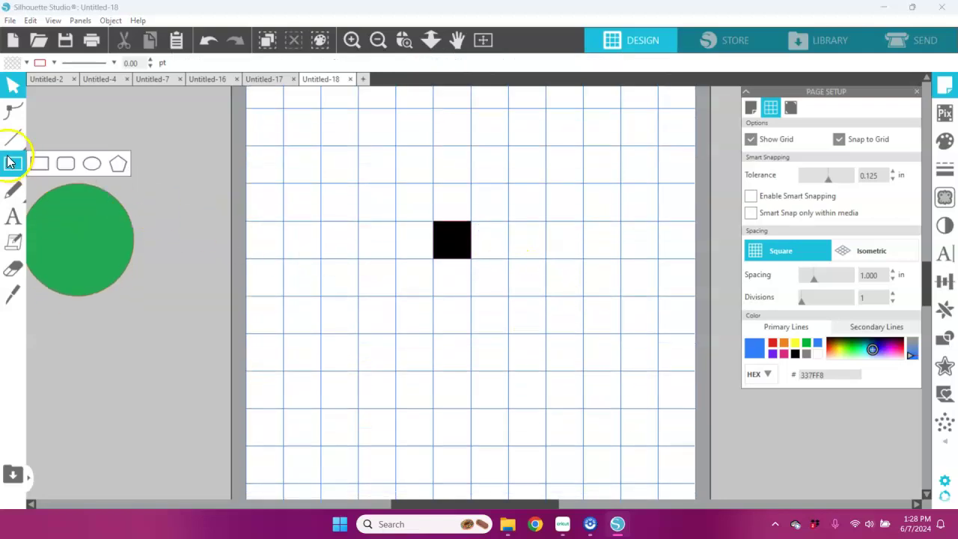
{"action": "left_click", "coordinate": [39, 162]}
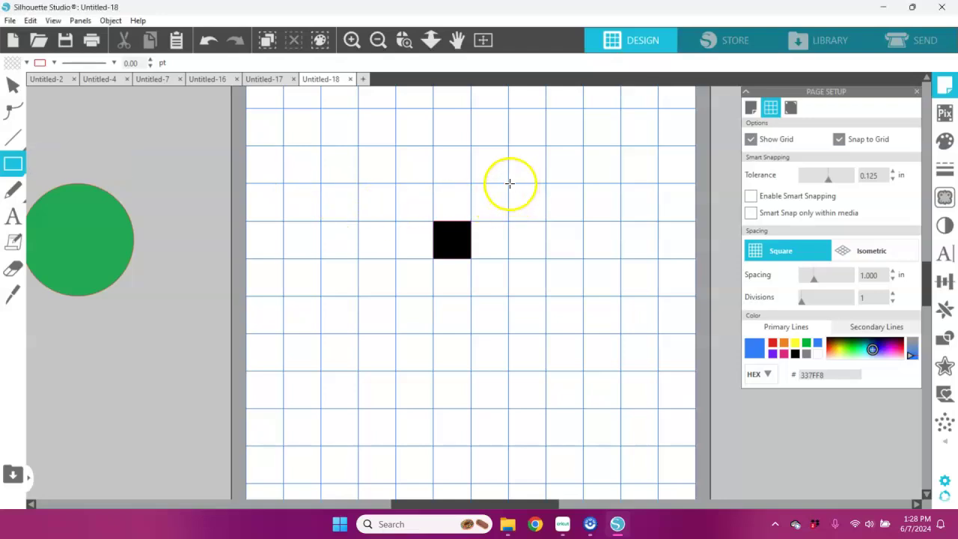
{"action": "left_click_drag", "start_coordinate": [508, 183], "coordinate": [542, 229]}
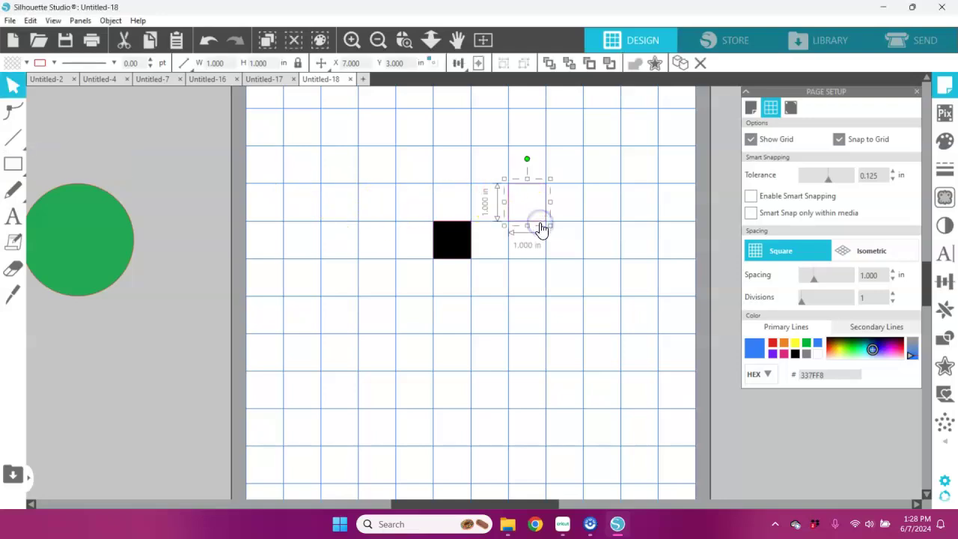
{"action": "left_click", "coordinate": [26, 64]}
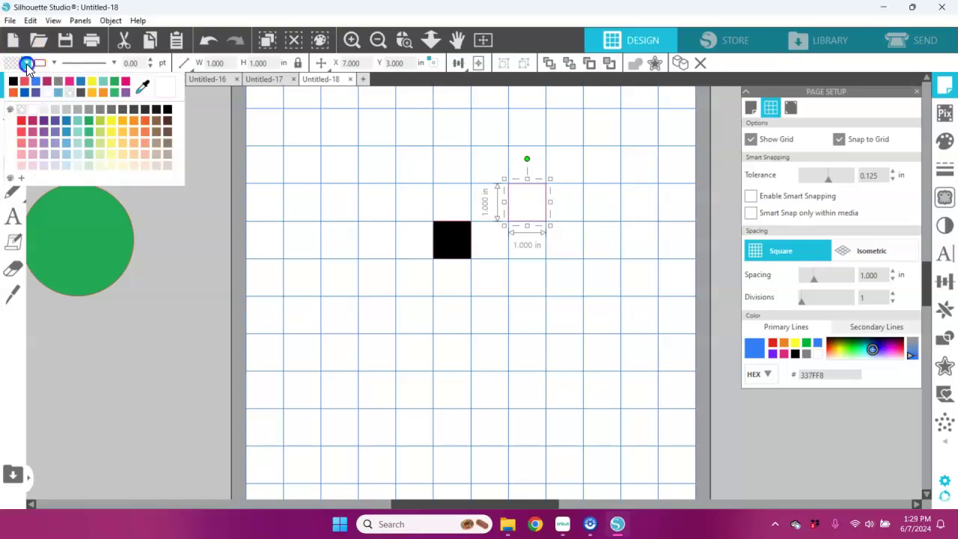
{"action": "left_click", "coordinate": [166, 112]}
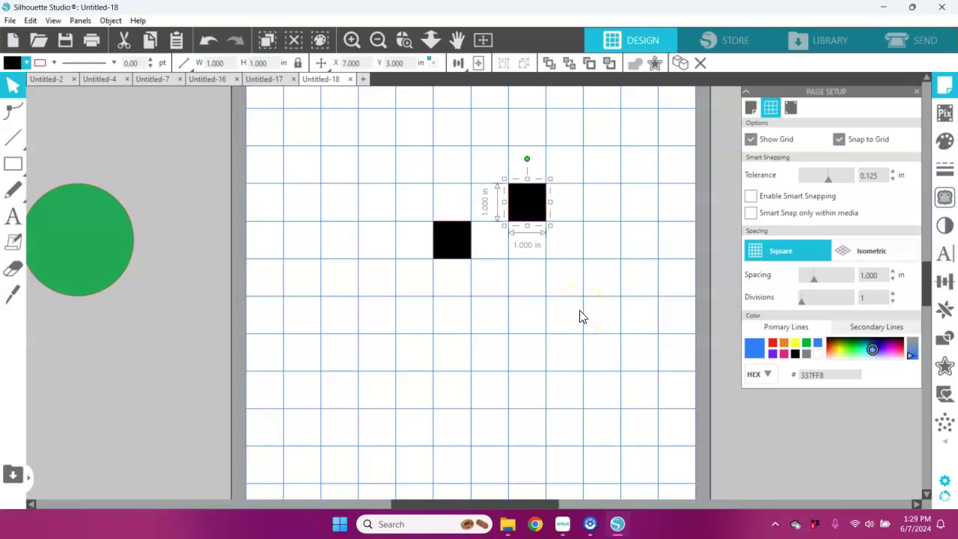
{"action": "key", "text": "Delete"}
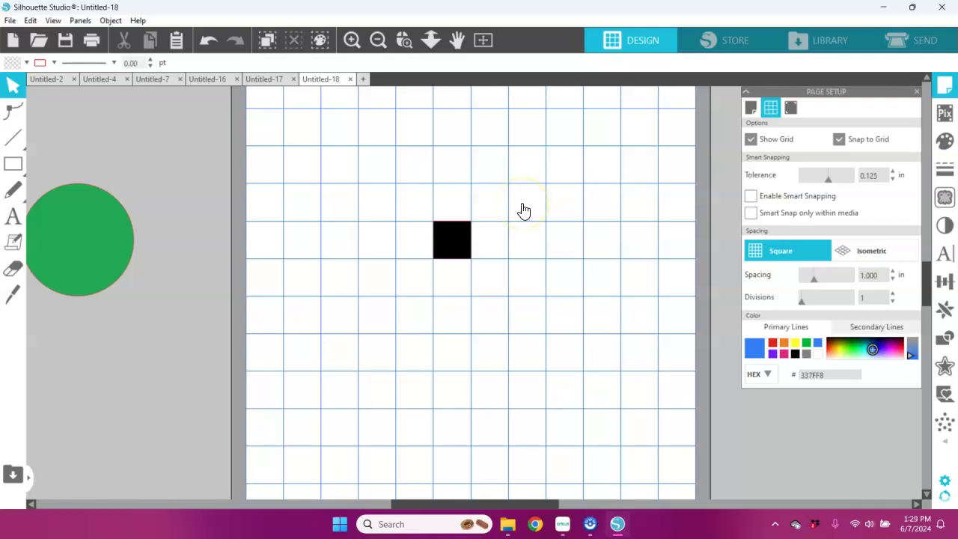
Step: Select the black square and duplicate it with Ctrl+D
{"action": "left_click", "coordinate": [508, 253]}
{"action": "scroll", "coordinate": [511, 258], "scroll_direction": "up", "scroll_amount": 1}
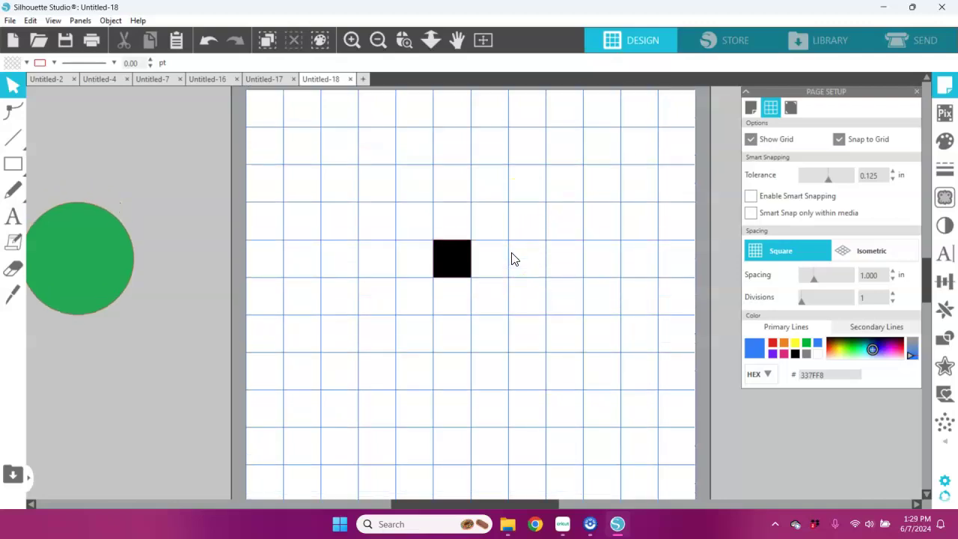
{"action": "left_click", "coordinate": [520, 244]}
{"action": "left_click", "coordinate": [506, 247]}
{"action": "left_click", "coordinate": [455, 263]}
{"action": "left_click", "coordinate": [455, 266]}
{"action": "left_click", "coordinate": [458, 271]}
{"action": "left_click", "coordinate": [458, 268]}
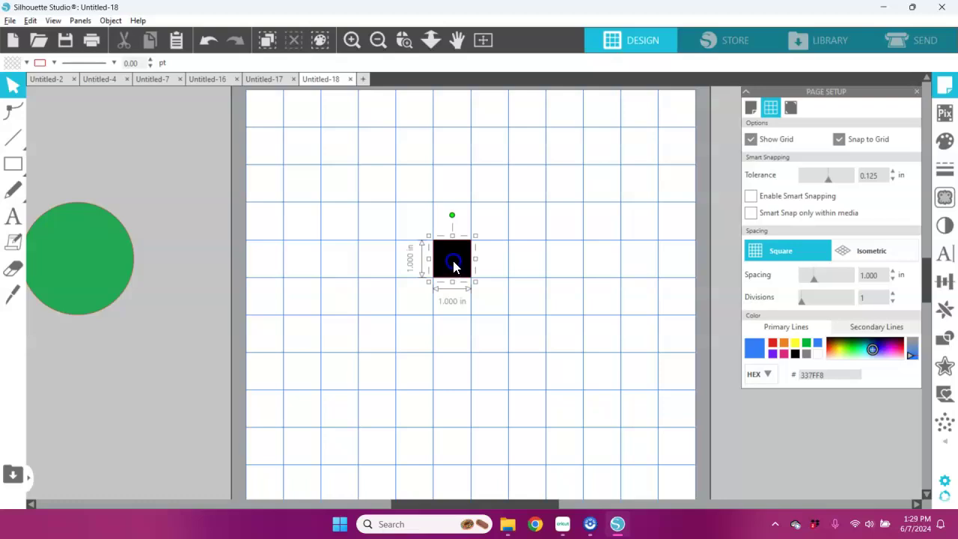
{"action": "key", "text": "ctrl+d"}
{"action": "key", "text": "ctrl+z"}
{"action": "key", "text": "ctrl+d"}
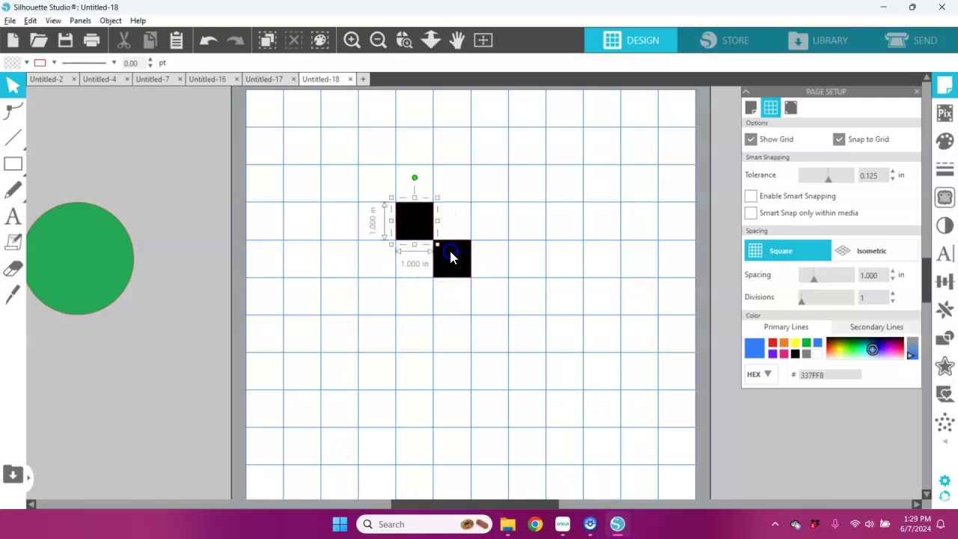
{"action": "key", "text": "ctrl+z"}
{"action": "key", "text": "ctrl+d"}
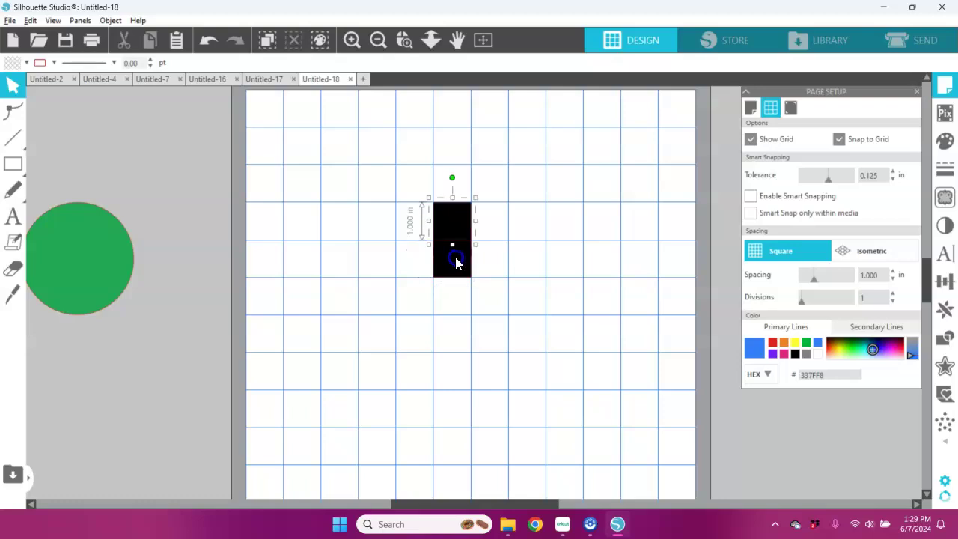
{"action": "left_click", "coordinate": [449, 257]}
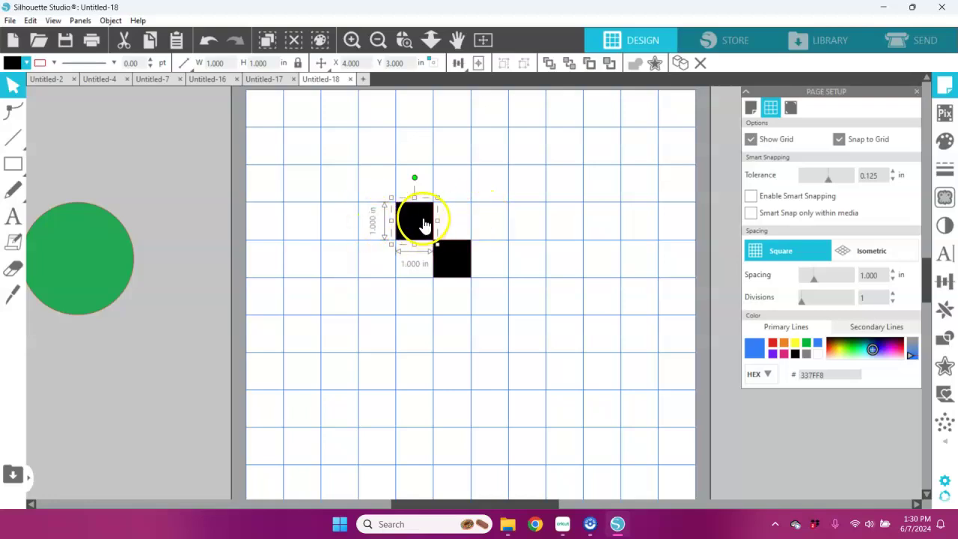
Step: Drag square copies one cell at a time into a stepped diagonal forming the heart's left half
{"action": "left_click_drag", "start_coordinate": [427, 230], "coordinate": [413, 216]}
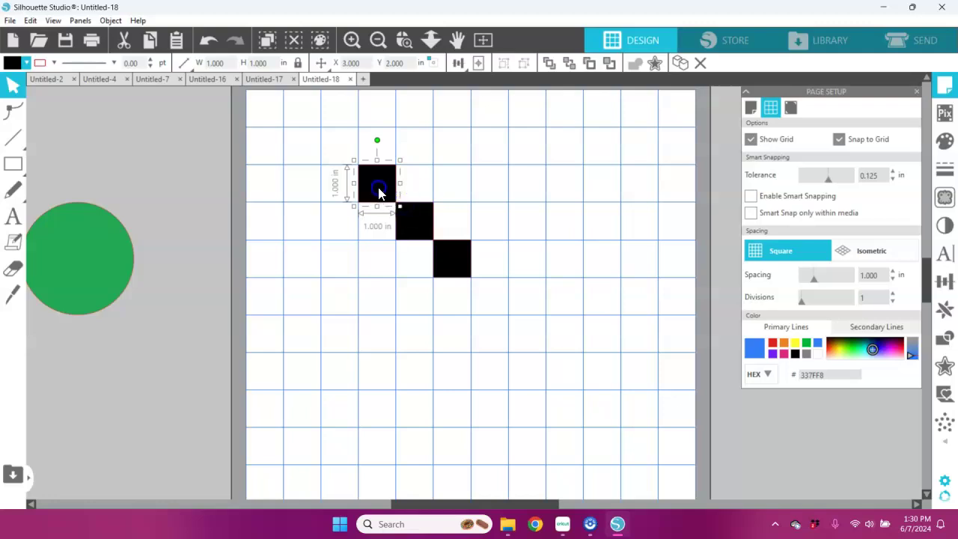
{"action": "left_click_drag", "start_coordinate": [379, 187], "coordinate": [354, 232]}
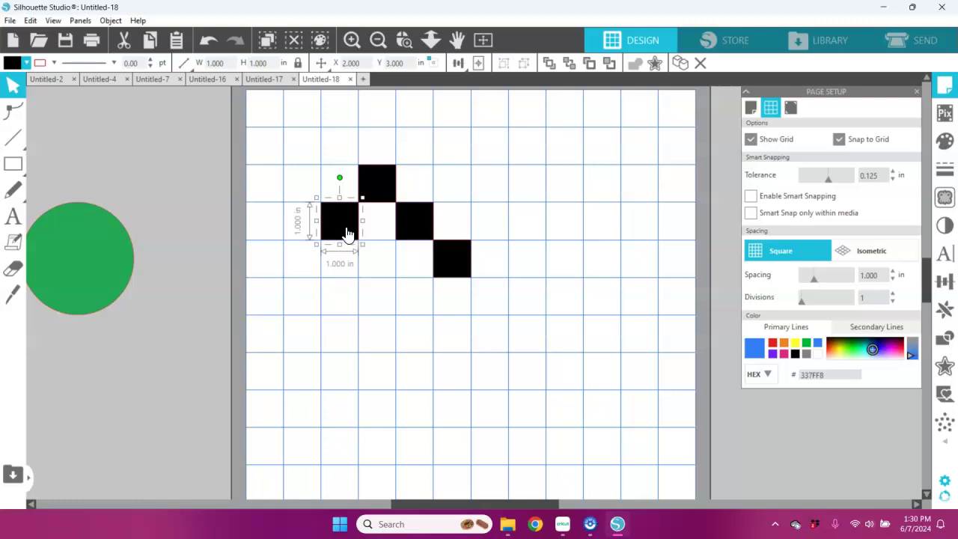
{"action": "left_click_drag", "start_coordinate": [348, 234], "coordinate": [307, 308]}
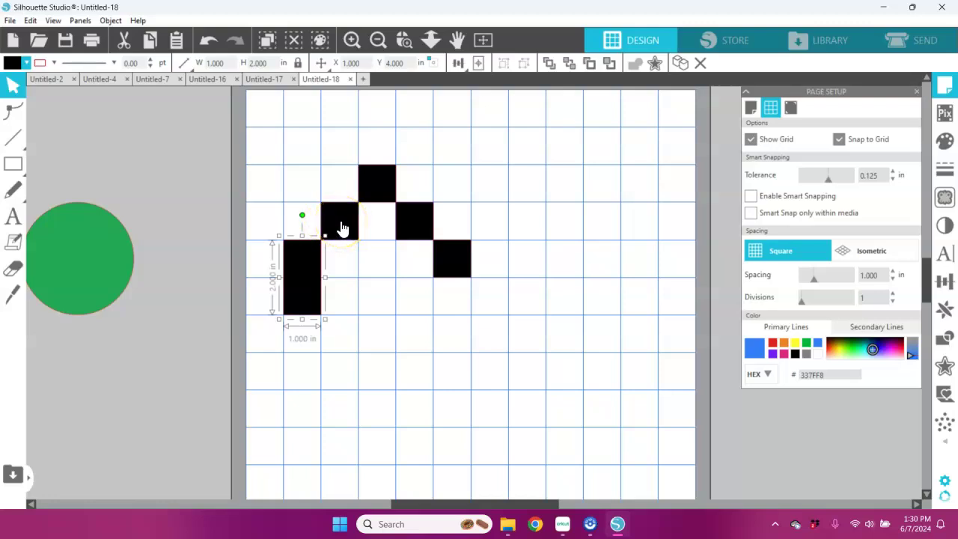
{"action": "left_click_drag", "start_coordinate": [345, 226], "coordinate": [443, 383]}
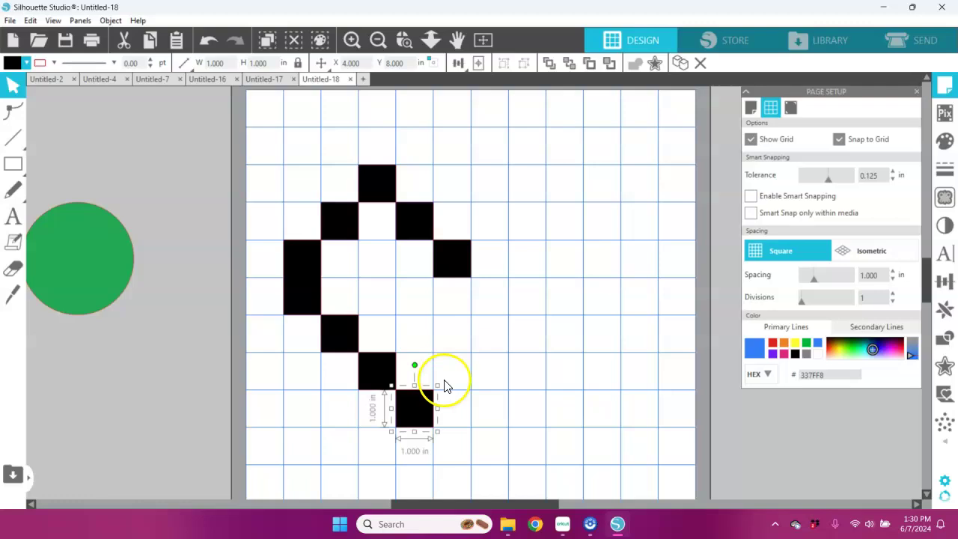
{"action": "left_click", "coordinate": [425, 416]}
{"action": "left_click_drag", "start_coordinate": [424, 416], "coordinate": [460, 454]}
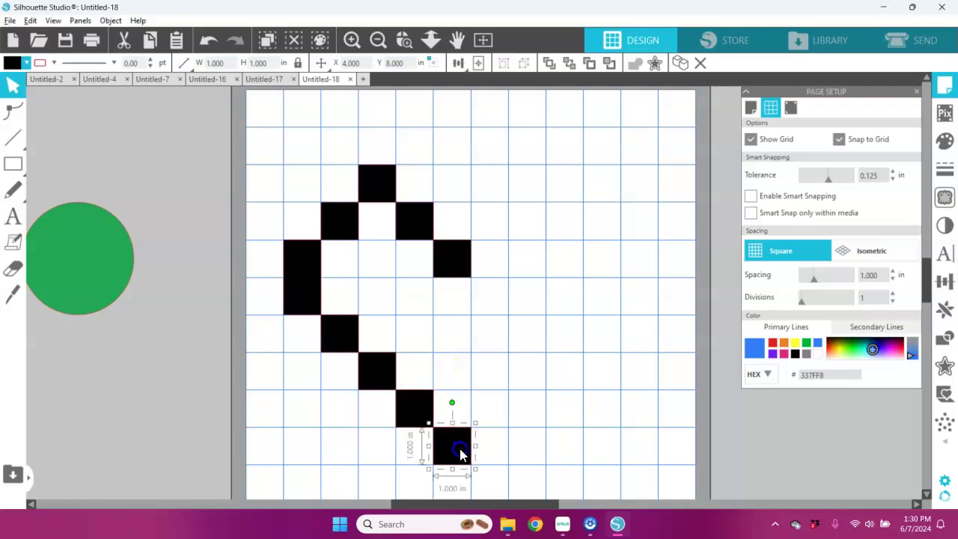
{"action": "left_click", "coordinate": [571, 351]}
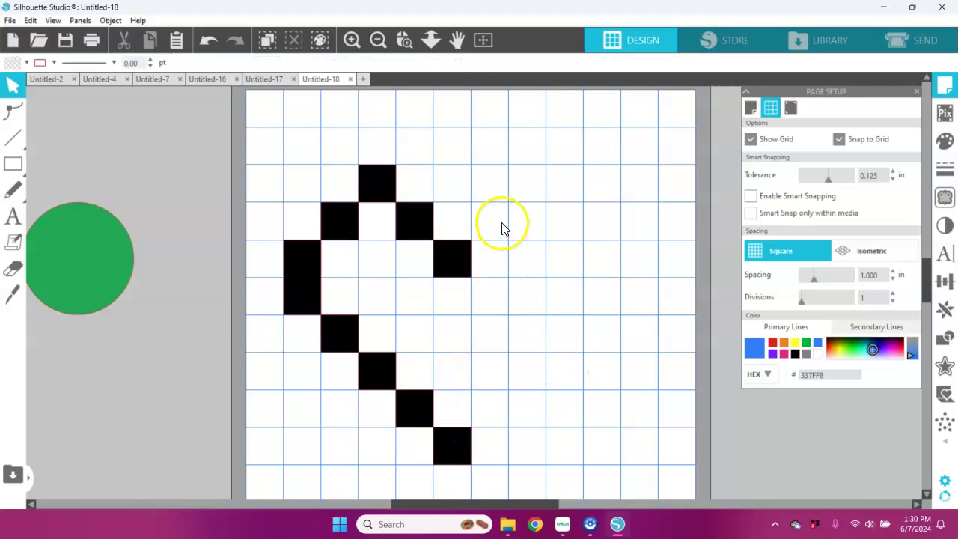
Step: Select all seven left-half squares, paste a mirrored copy, and shift it one cell right
{"action": "left_click", "coordinate": [376, 183]}
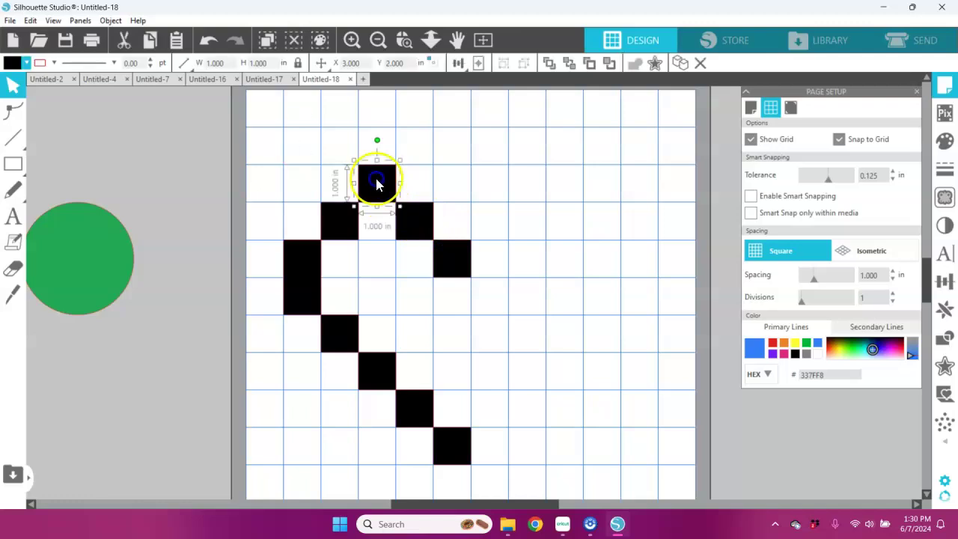
{"action": "left_click", "coordinate": [413, 220], "text": "shift"}
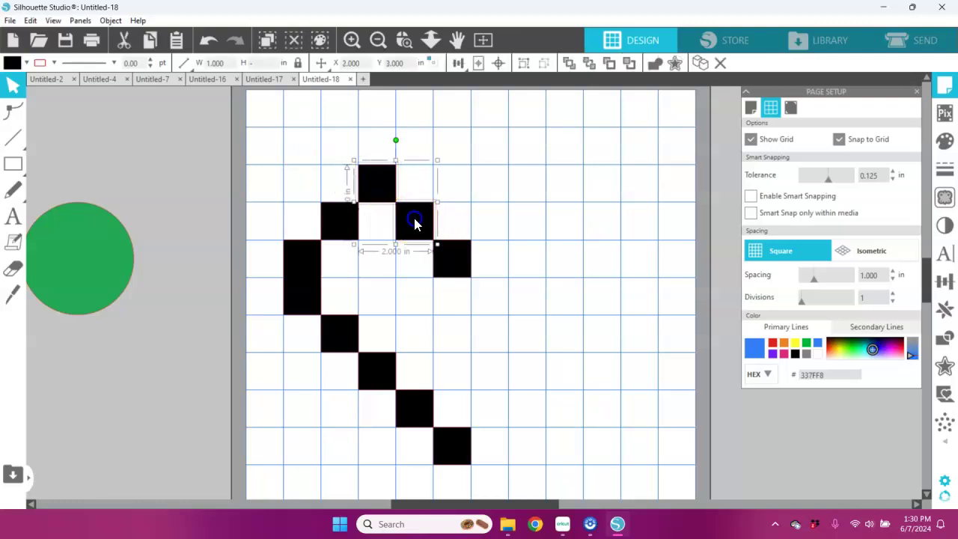
{"action": "left_click", "coordinate": [339, 219], "text": "shift"}
{"action": "left_click", "coordinate": [306, 282], "text": "shift"}
{"action": "left_click", "coordinate": [339, 333], "text": "shift"}
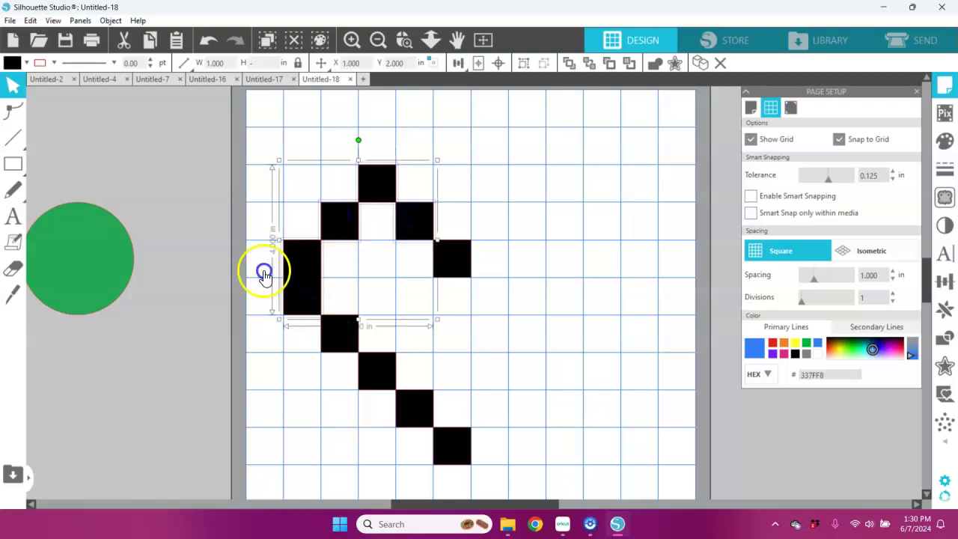
{"action": "left_click", "coordinate": [365, 372], "text": "shift"}
{"action": "left_click", "coordinate": [412, 406], "text": "shift"}
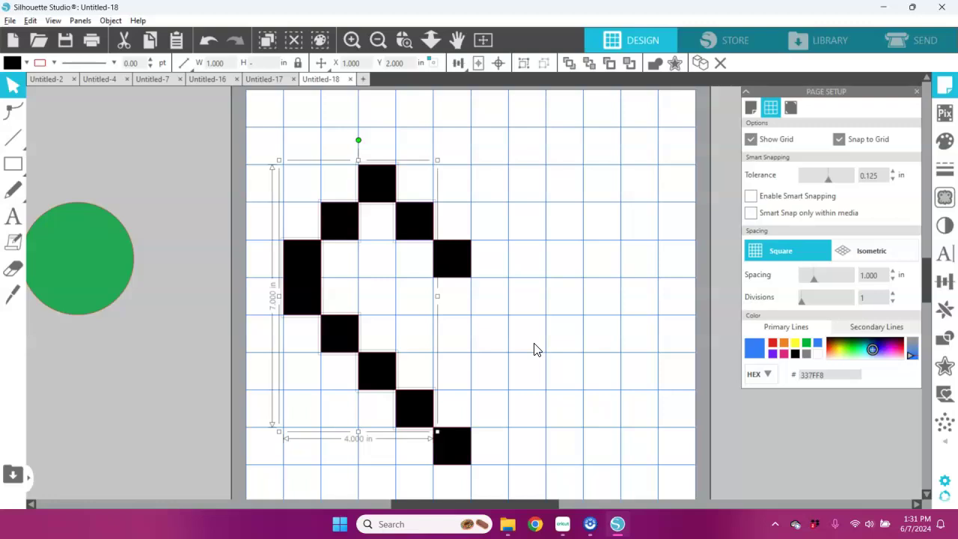
{"action": "key", "text": "ctrl+v"}
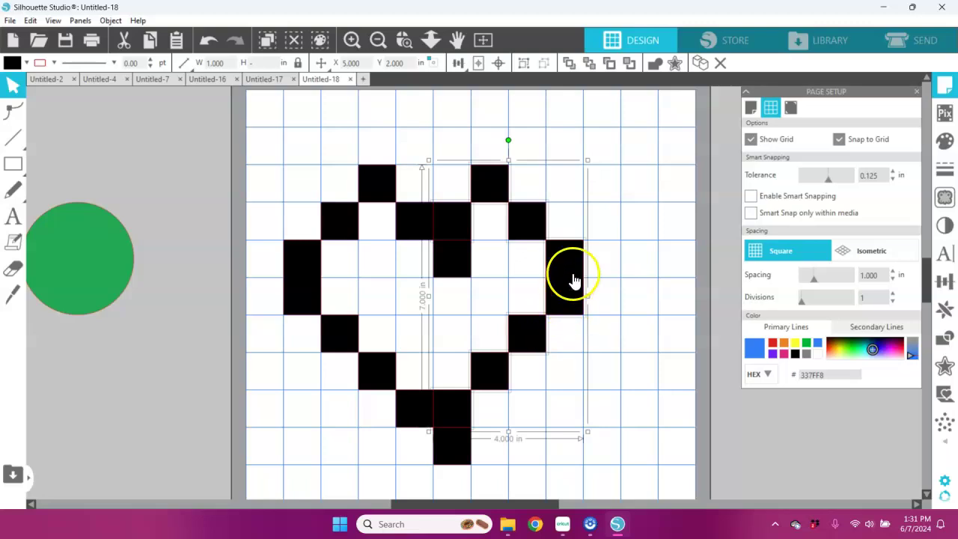
{"action": "left_click_drag", "start_coordinate": [566, 279], "coordinate": [584, 274]}
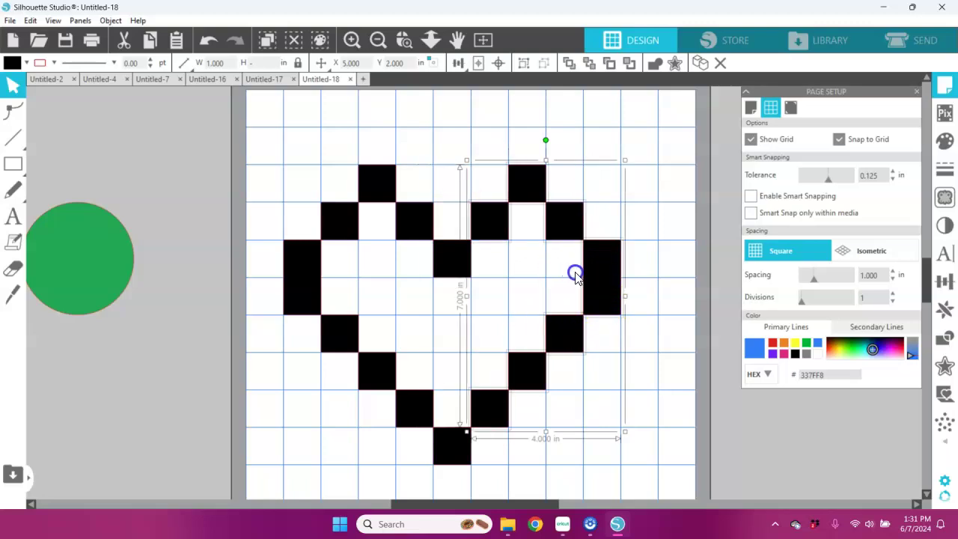
Step: Draw a new 1-inch square near the grid's top-right and fill it red
{"action": "left_click", "coordinate": [670, 342]}
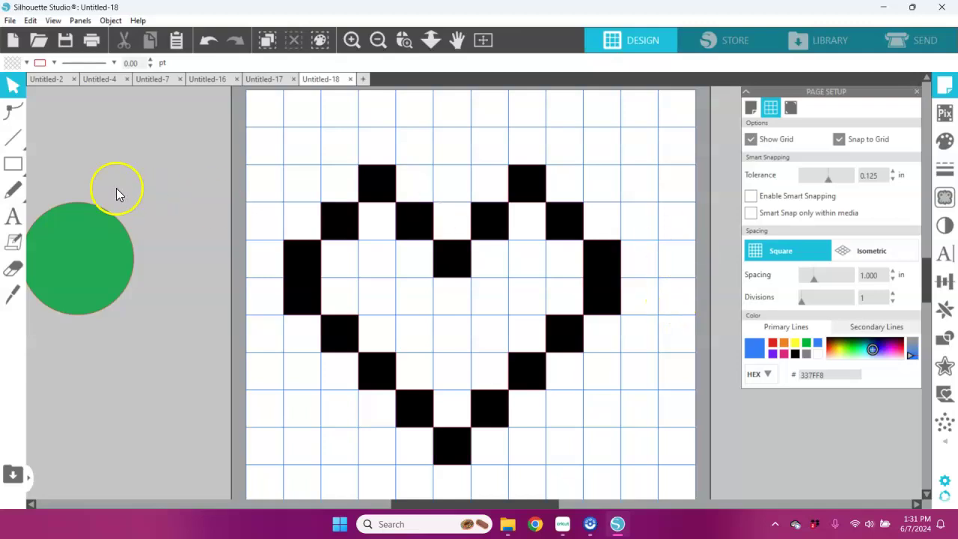
{"action": "left_click", "coordinate": [30, 163]}
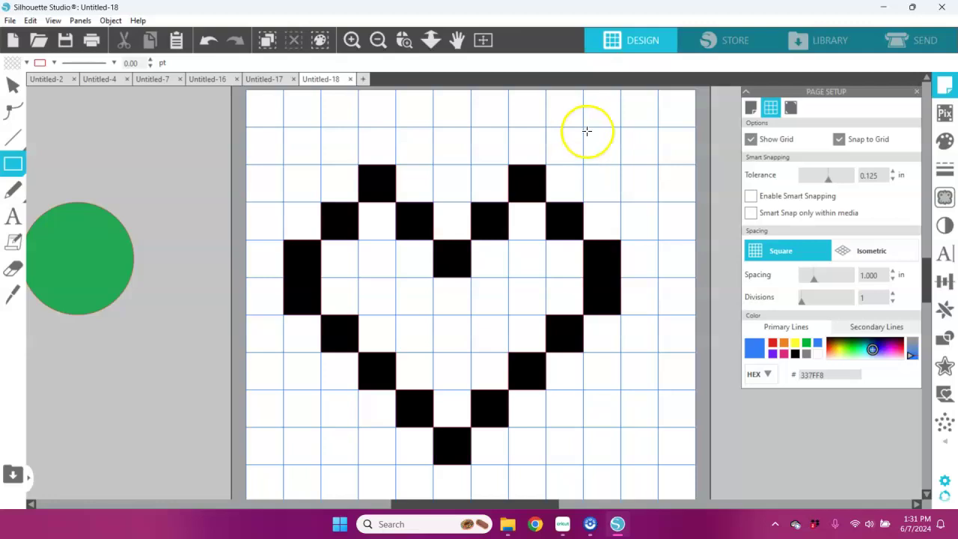
{"action": "left_click_drag", "start_coordinate": [581, 124], "coordinate": [613, 166]}
{"action": "left_click", "coordinate": [26, 62]}
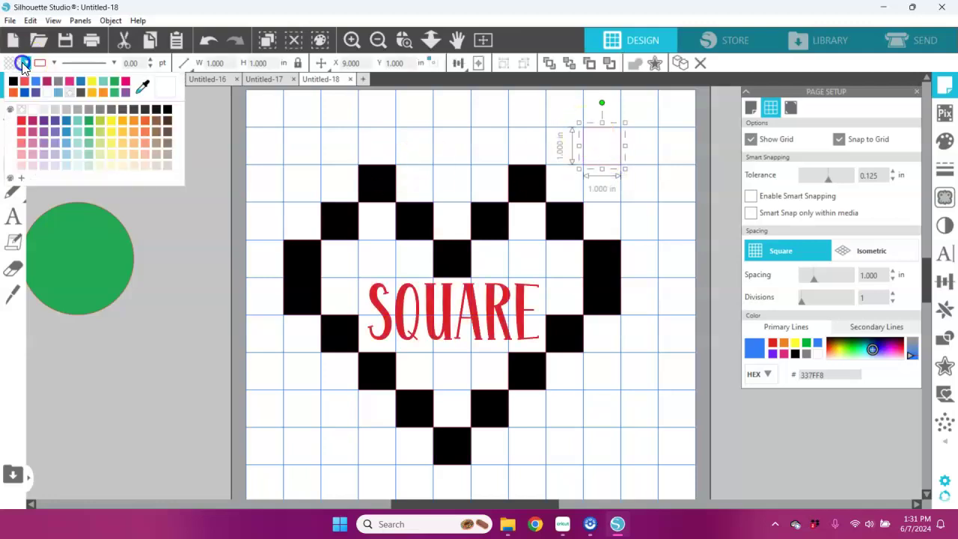
{"action": "left_click", "coordinate": [22, 121]}
{"action": "left_click", "coordinate": [655, 172]}
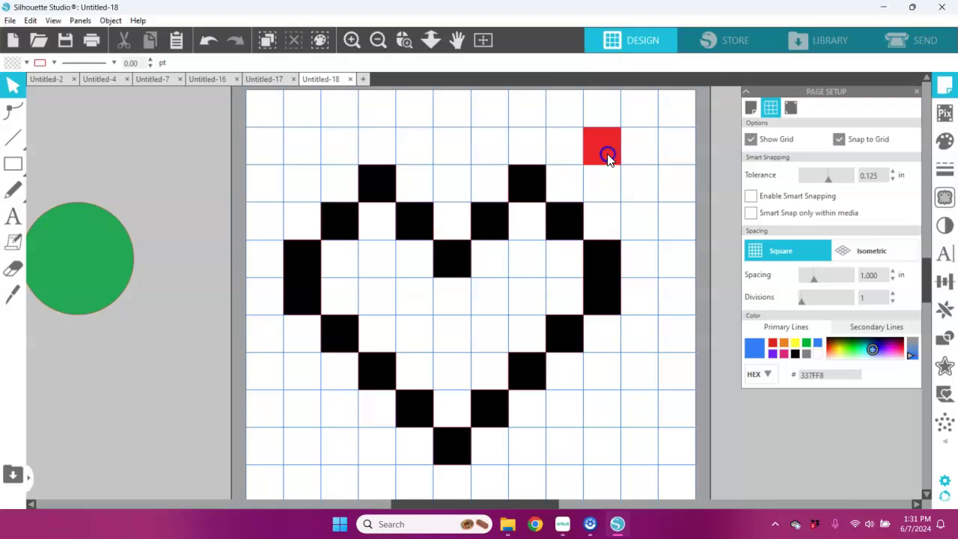
Step: Move the red square into the heart's upper right and add copies one cell lower
{"action": "left_click_drag", "start_coordinate": [609, 154], "coordinate": [445, 408]}
{"action": "left_click", "coordinate": [562, 256]}
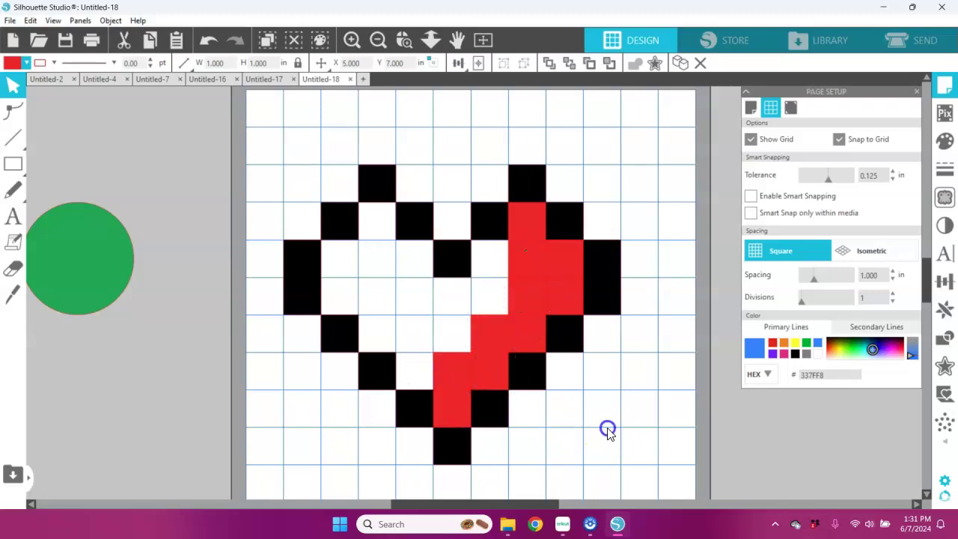
{"action": "left_click", "coordinate": [607, 429]}
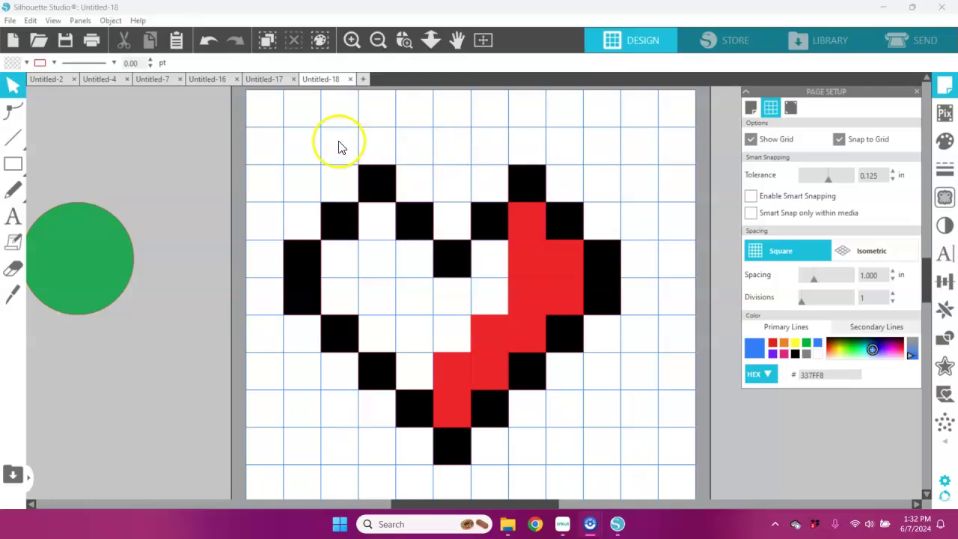
Step: Weld all heart squares into one shape, turn snapping off, and shrink it to about 4.3 × 3.8 in
{"action": "left_click_drag", "start_coordinate": [276, 134], "coordinate": [648, 479]}
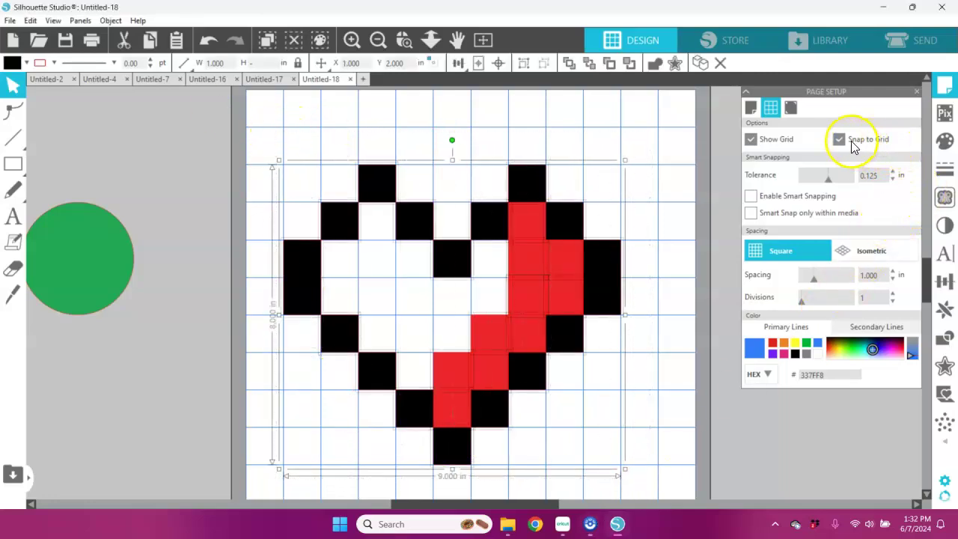
{"action": "left_click", "coordinate": [521, 65]}
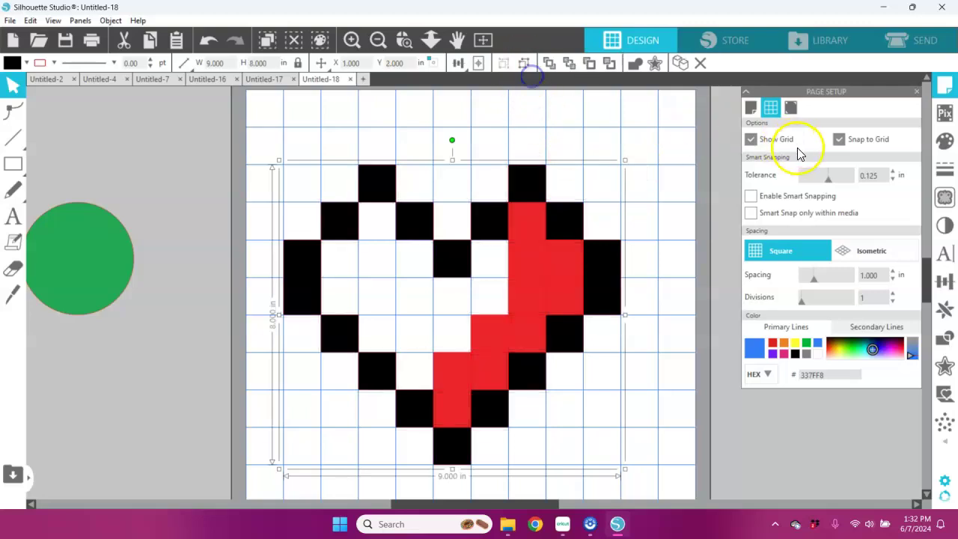
{"action": "left_click", "coordinate": [838, 141]}
{"action": "left_click_drag", "start_coordinate": [624, 469], "coordinate": [464, 301]}
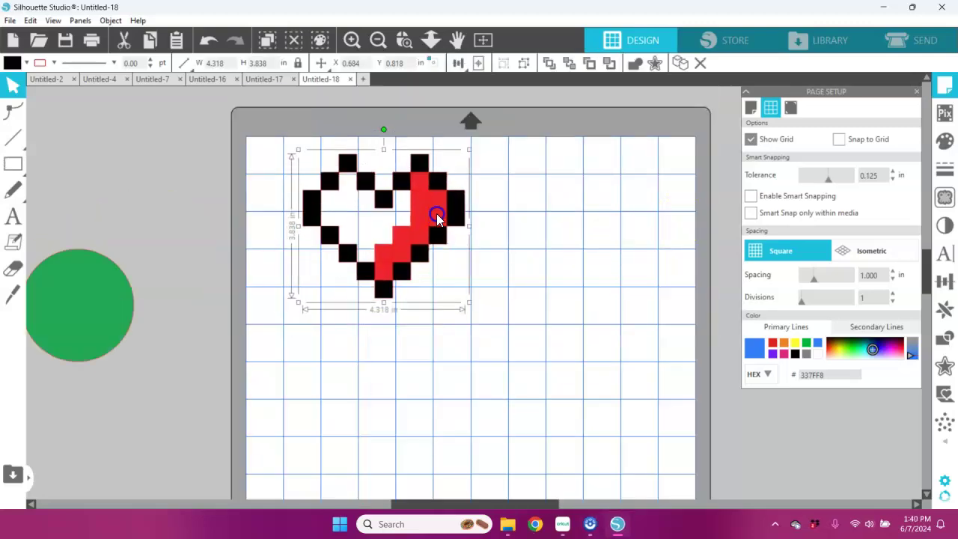
{"action": "left_click_drag", "start_coordinate": [438, 214], "coordinate": [403, 238]}
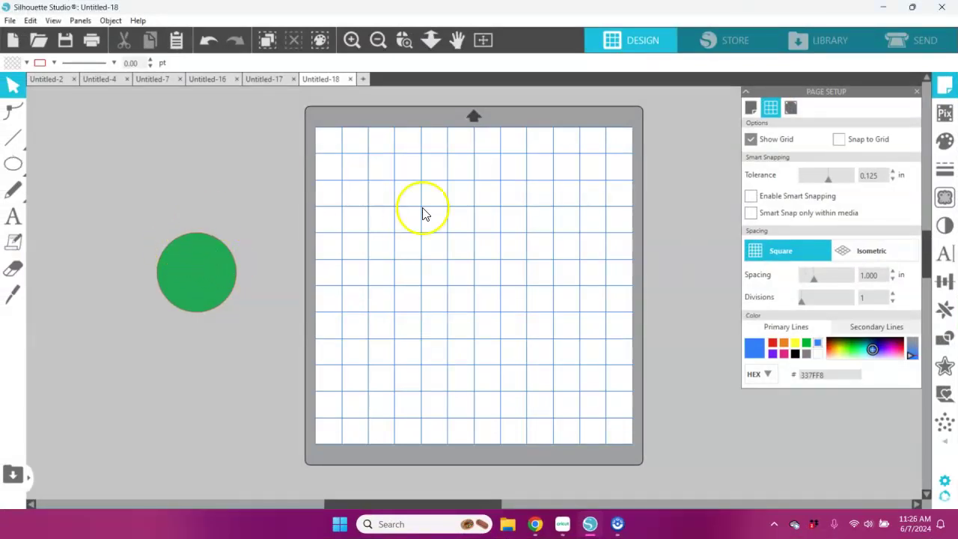
Step: Turn on grid snapping and draw a 1-inch circle filled black near the mat's top-left
{"action": "left_click", "coordinate": [839, 139]}
{"action": "mouse_move", "coordinate": [12, 164]}
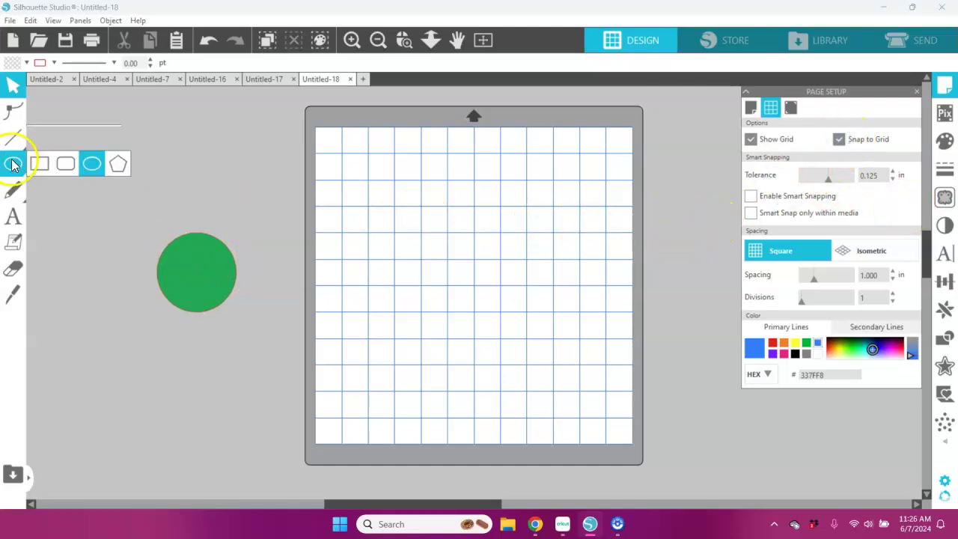
{"action": "left_click", "coordinate": [90, 165]}
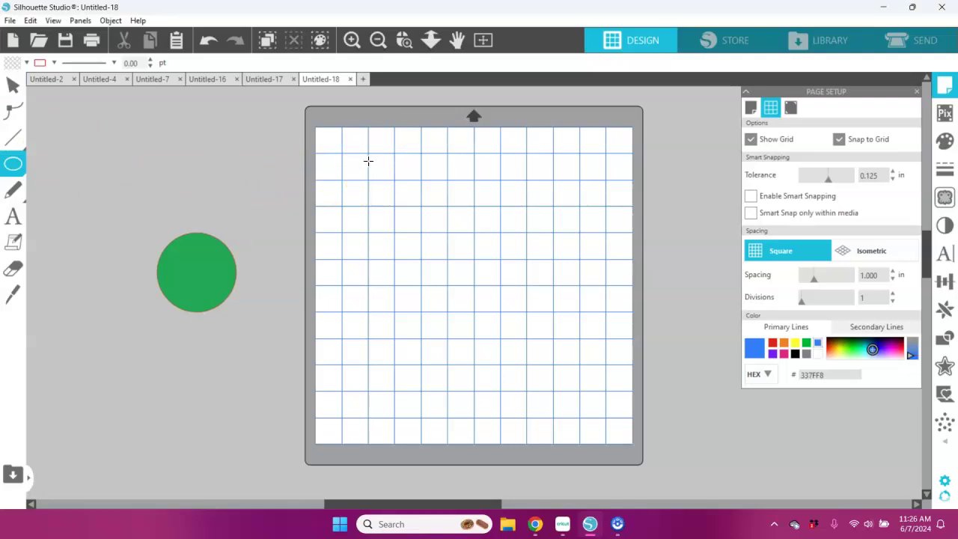
{"action": "left_click", "coordinate": [369, 175]}
{"action": "left_click_drag", "start_coordinate": [371, 184], "coordinate": [390, 206]}
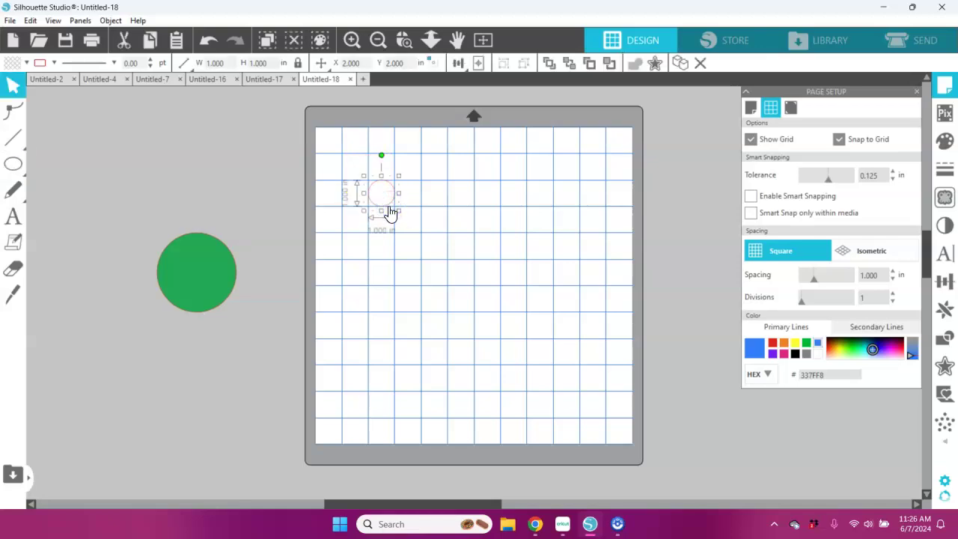
{"action": "left_click", "coordinate": [27, 63]}
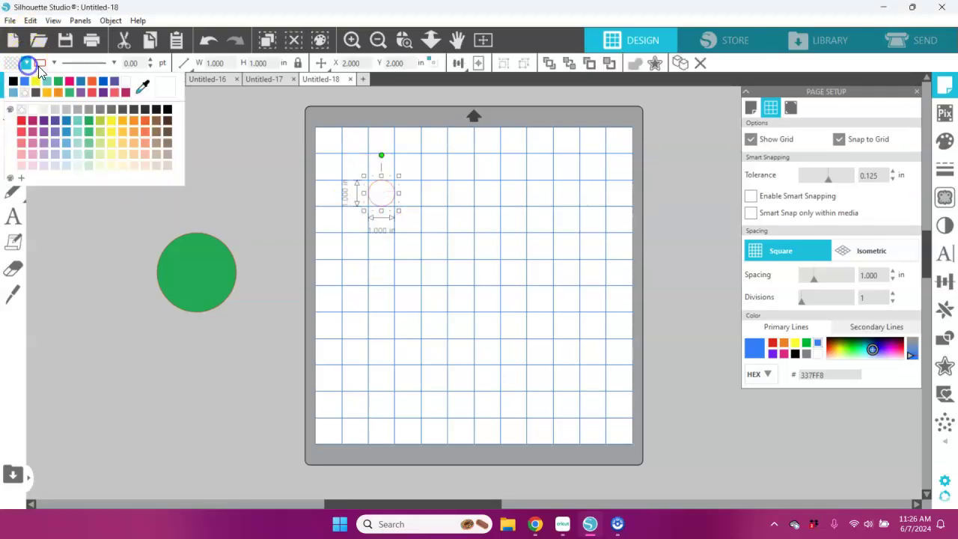
{"action": "left_click", "coordinate": [167, 108]}
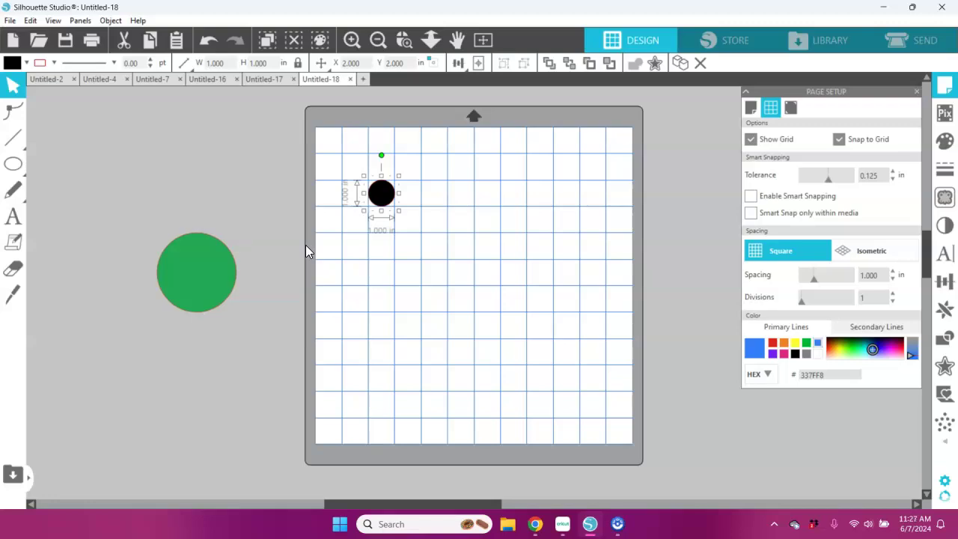
Step: Copy the black circle at 2-inch spacing to build a row of five circles
{"action": "left_click_drag", "start_coordinate": [306, 252], "coordinate": [390, 199]}
{"action": "left_click_drag", "start_coordinate": [386, 200], "coordinate": [436, 199]}
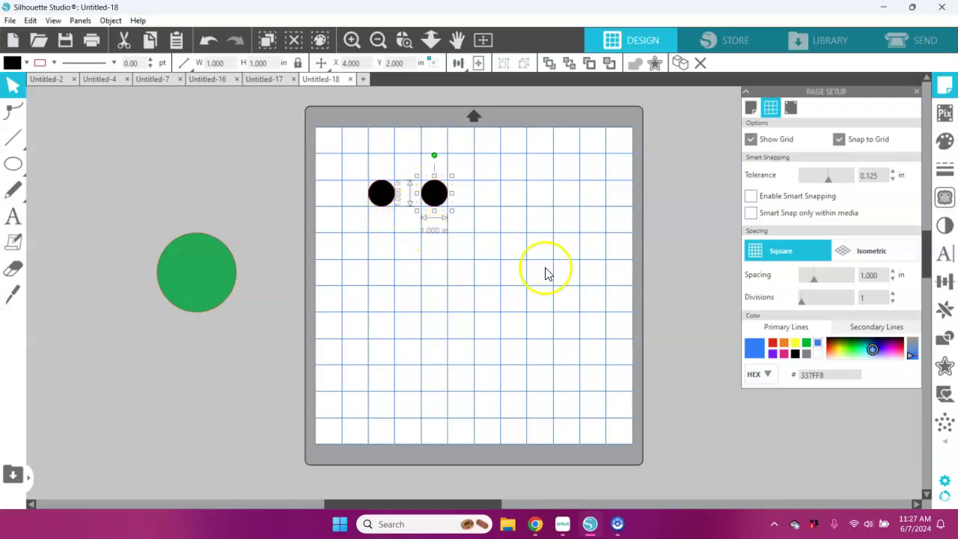
{"action": "left_click", "coordinate": [653, 295]}
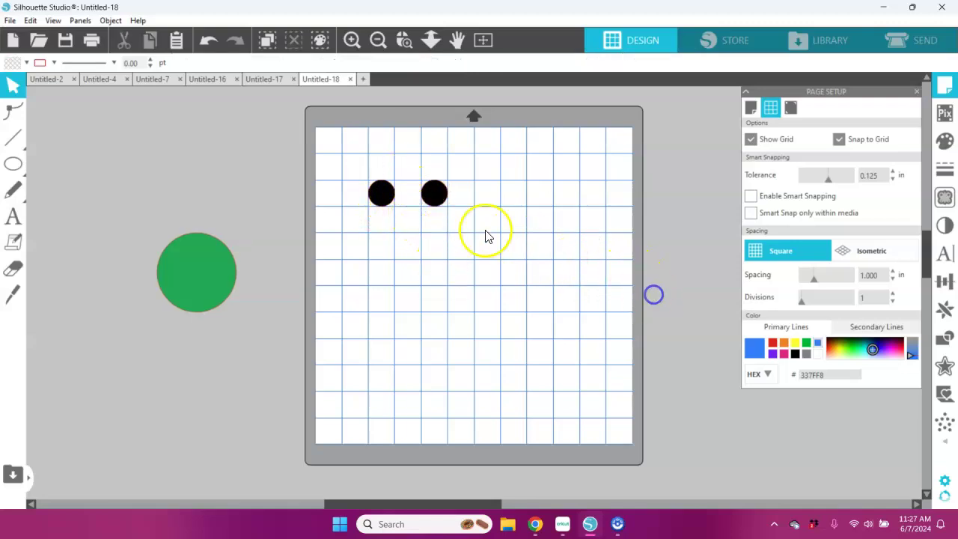
{"action": "left_click_drag", "start_coordinate": [433, 202], "coordinate": [479, 204]}
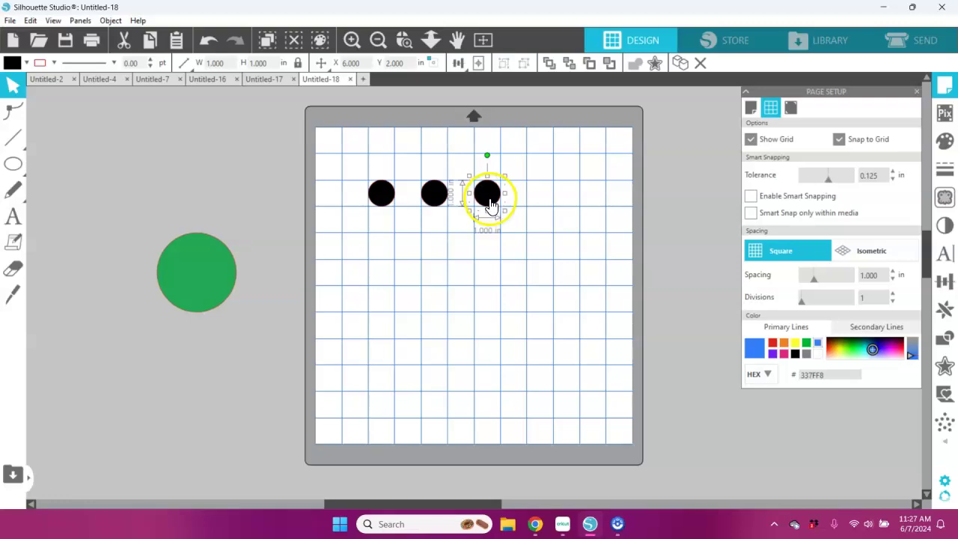
{"action": "left_click_drag", "start_coordinate": [490, 204], "coordinate": [477, 206]}
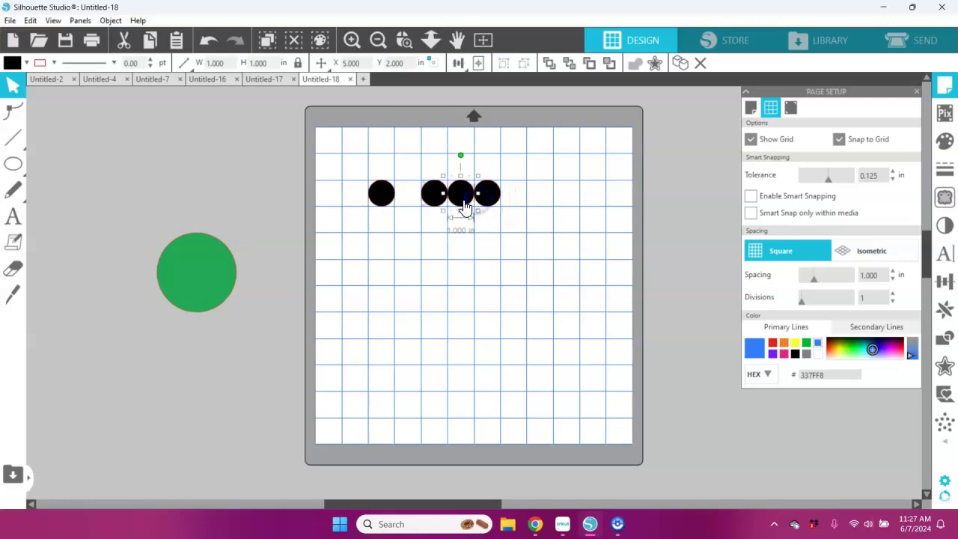
{"action": "key", "text": "Escape"}
{"action": "left_click", "coordinate": [519, 220]}
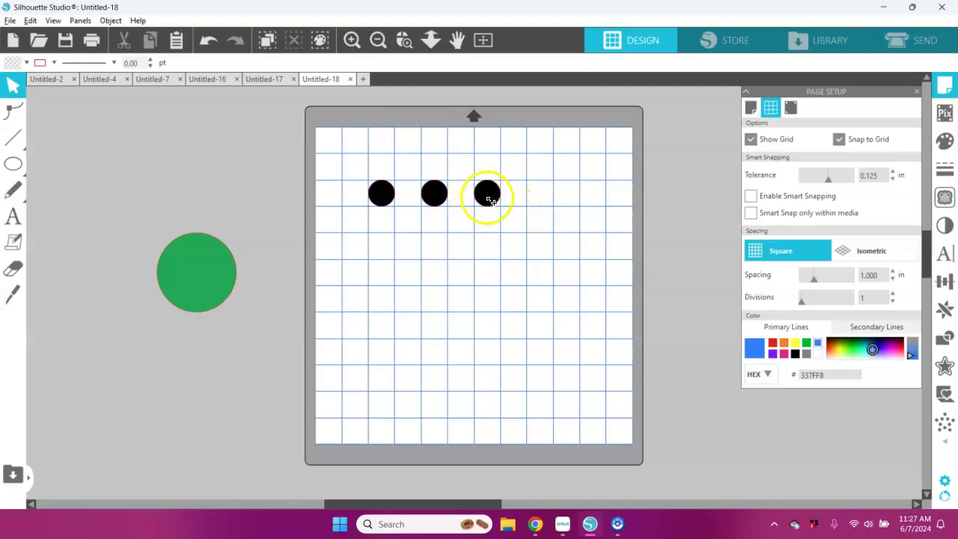
{"action": "left_click_drag", "start_coordinate": [487, 193], "coordinate": [570, 209]}
{"action": "key", "text": "Escape"}
Step: Copy the last circle below to start an offset second row of circles
{"action": "left_click", "coordinate": [655, 218]}
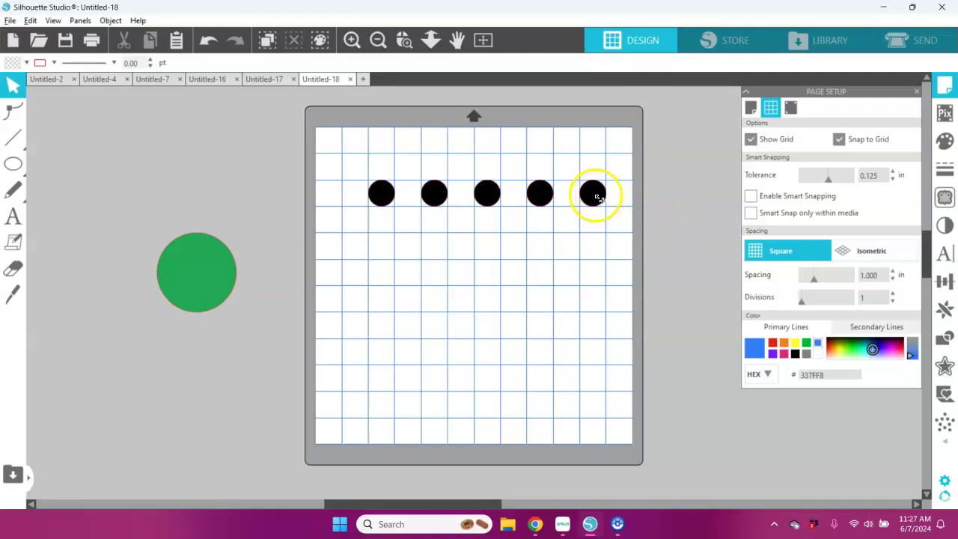
{"action": "left_click_drag", "start_coordinate": [592, 195], "coordinate": [463, 223]}
{"action": "left_click_drag", "start_coordinate": [463, 223], "coordinate": [414, 225]}
Step: Copy more circles to fill out the third staggered row
{"action": "left_click_drag", "start_coordinate": [414, 226], "coordinate": [539, 256]}
{"action": "left_click_drag", "start_coordinate": [539, 256], "coordinate": [593, 259]}
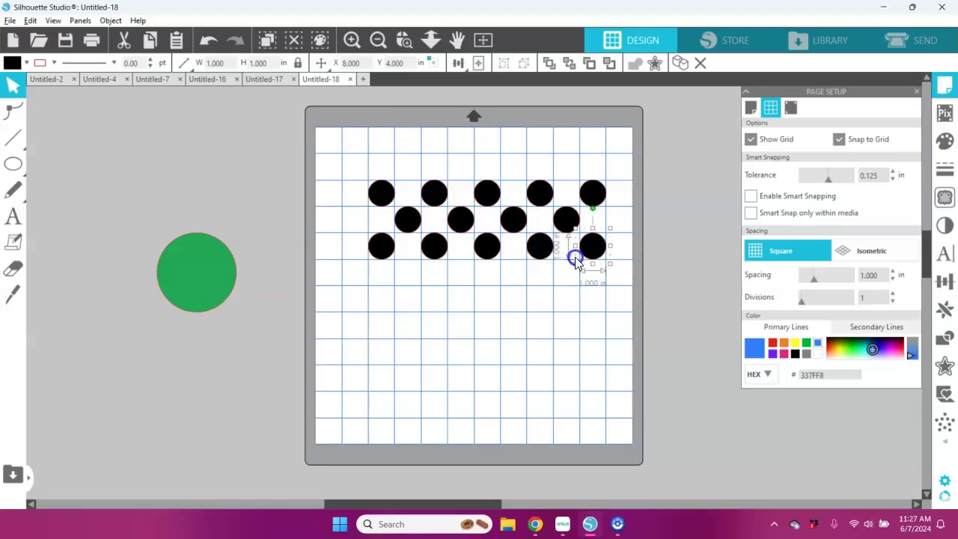
{"action": "left_click", "coordinate": [660, 224]}
{"action": "left_click_drag", "start_coordinate": [406, 216], "coordinate": [555, 260]}
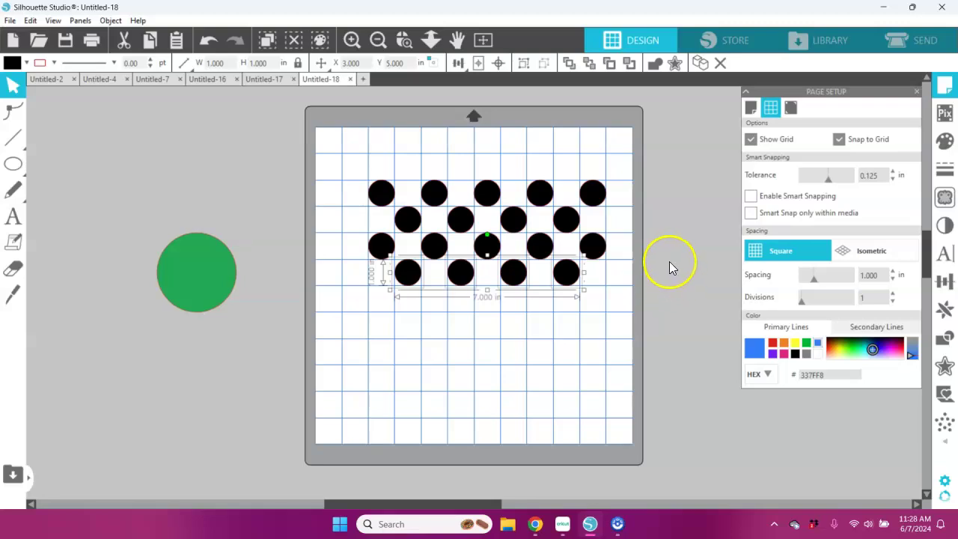
{"action": "left_click", "coordinate": [389, 168]}
Step: Marquee-select rows of circles, including the bottom two rows, to copy them downward
{"action": "left_click_drag", "start_coordinate": [352, 172], "coordinate": [596, 314]}
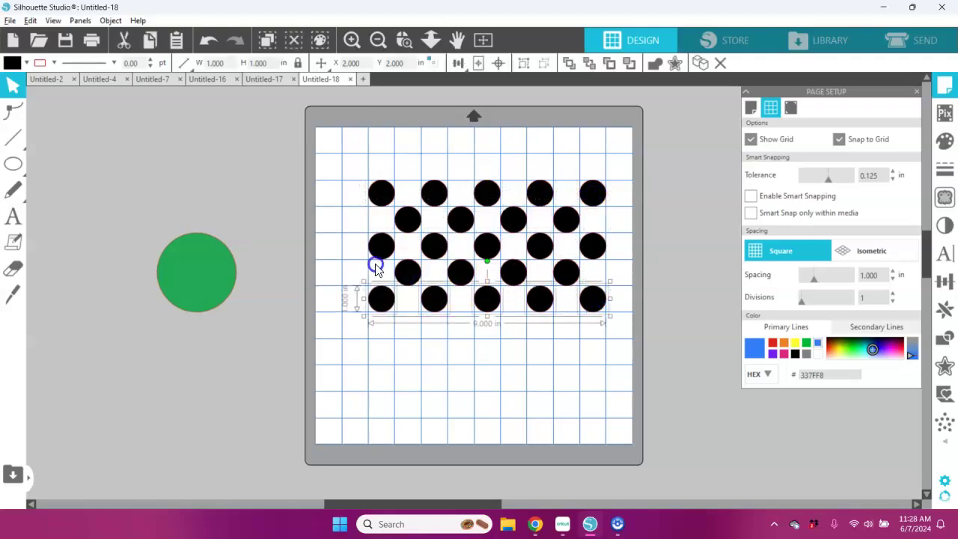
{"action": "left_click_drag", "start_coordinate": [374, 267], "coordinate": [576, 285]}
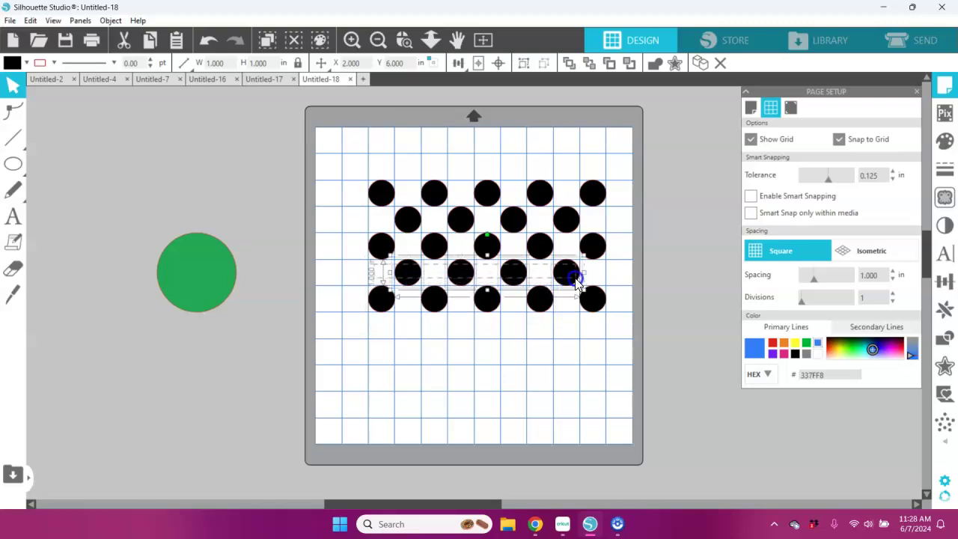
{"action": "left_click", "coordinate": [638, 294]}
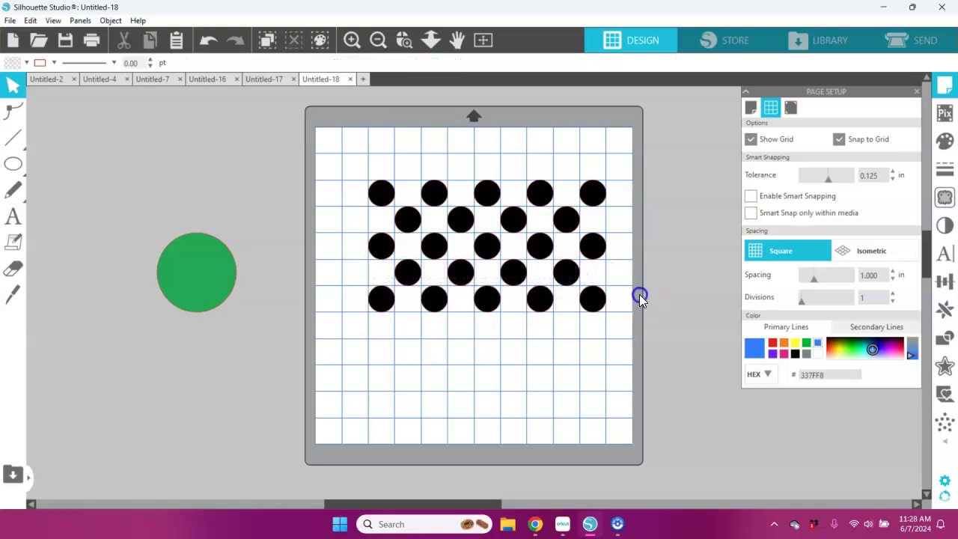
{"action": "left_click_drag", "start_coordinate": [338, 278], "coordinate": [586, 417]}
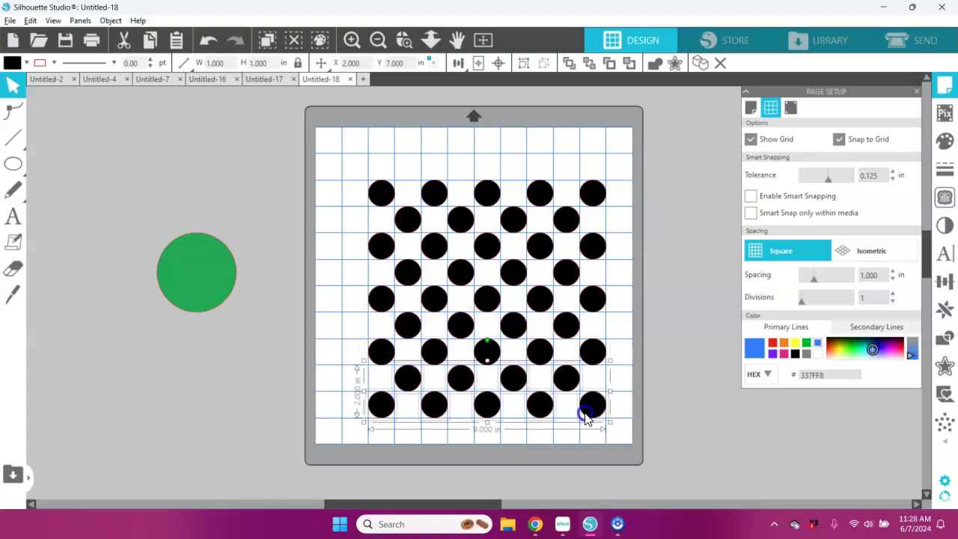
{"action": "left_click", "coordinate": [672, 400]}
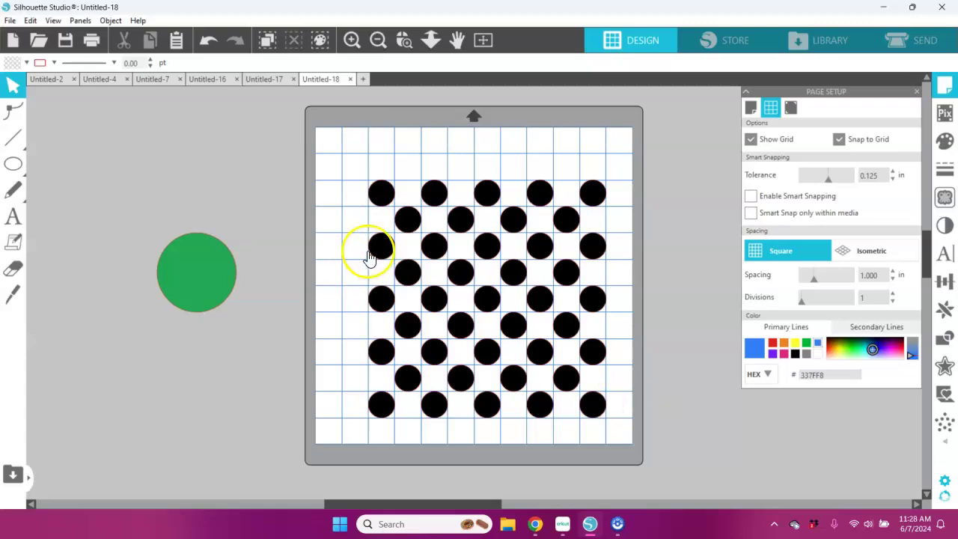
Step: Draw an 11-inch square over the circles, fill it blue, and send it to the back
{"action": "left_click", "coordinate": [14, 164]}
{"action": "left_click", "coordinate": [38, 163]}
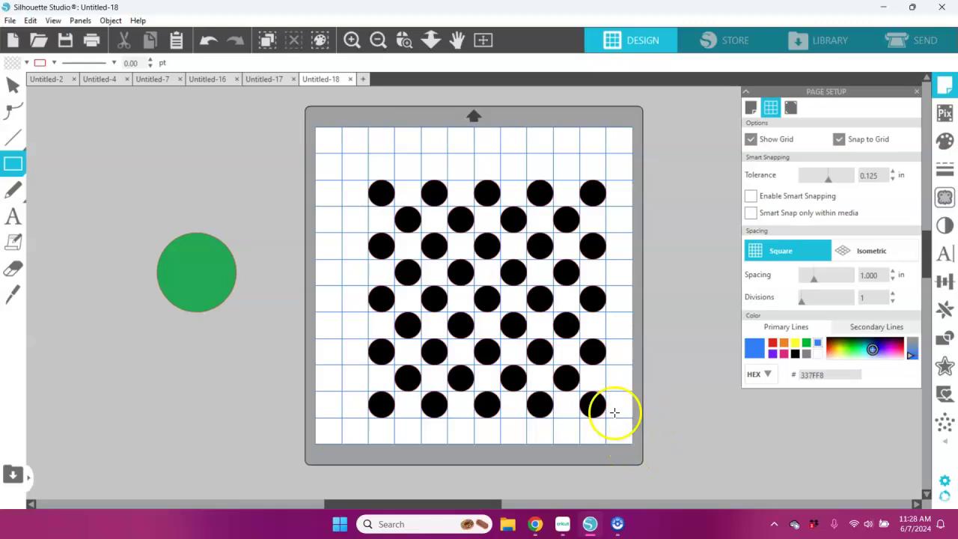
{"action": "left_click_drag", "start_coordinate": [343, 152], "coordinate": [629, 443]}
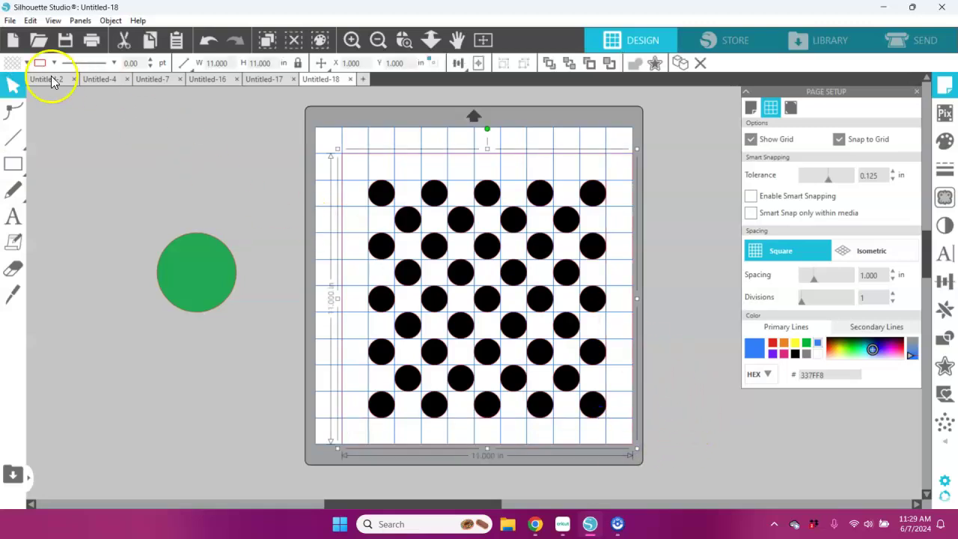
{"action": "left_click", "coordinate": [26, 63]}
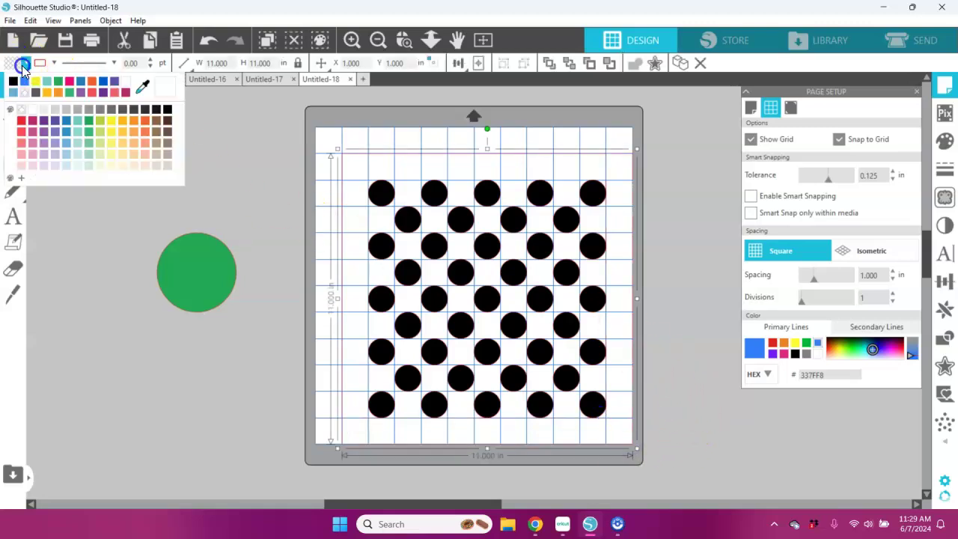
{"action": "left_click", "coordinate": [66, 117]}
{"action": "left_click", "coordinate": [666, 278]}
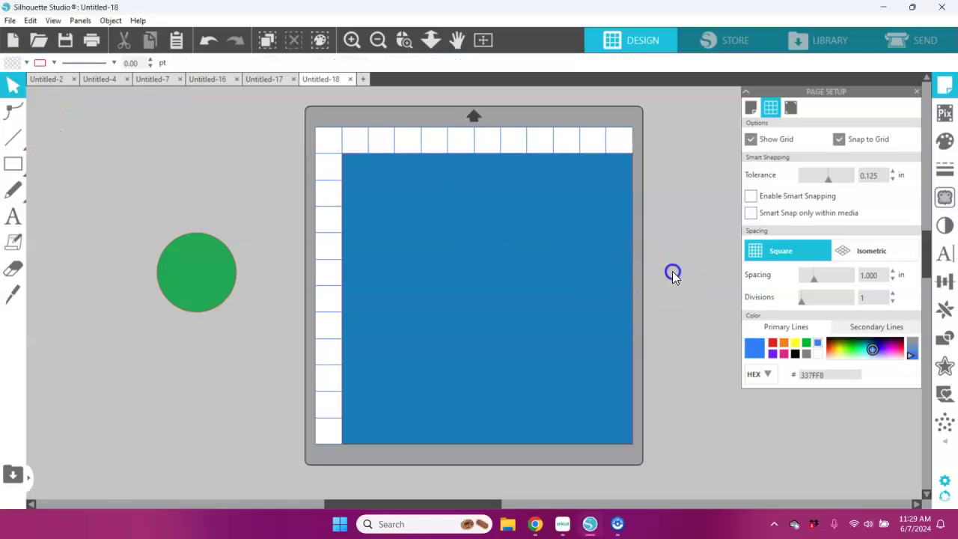
{"action": "left_click", "coordinate": [583, 299]}
{"action": "right_click", "coordinate": [570, 289]}
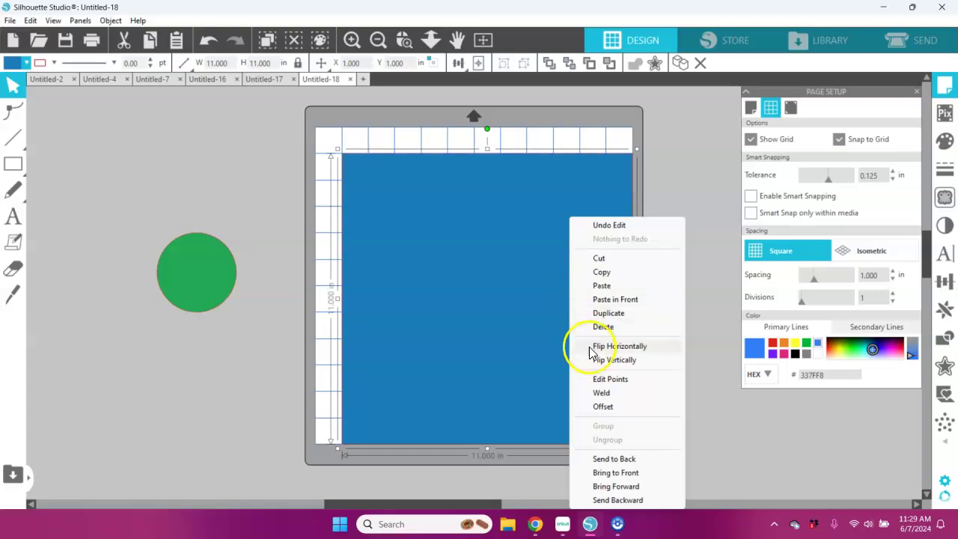
{"action": "left_click", "coordinate": [621, 460]}
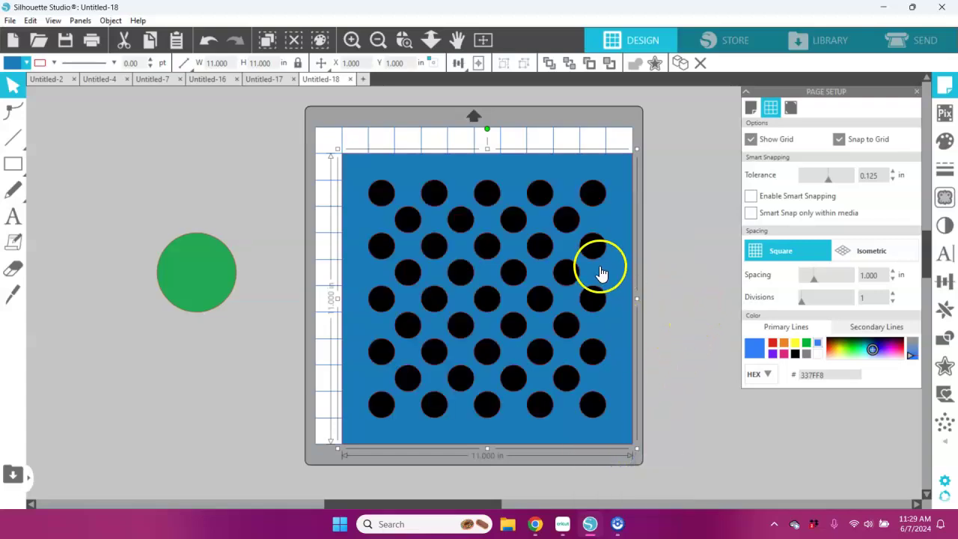
Step: Make a compound path of the square and circles, then shift it one grid step up-left
{"action": "left_click", "coordinate": [294, 173]}
{"action": "left_click_drag", "start_coordinate": [338, 160], "coordinate": [639, 454]}
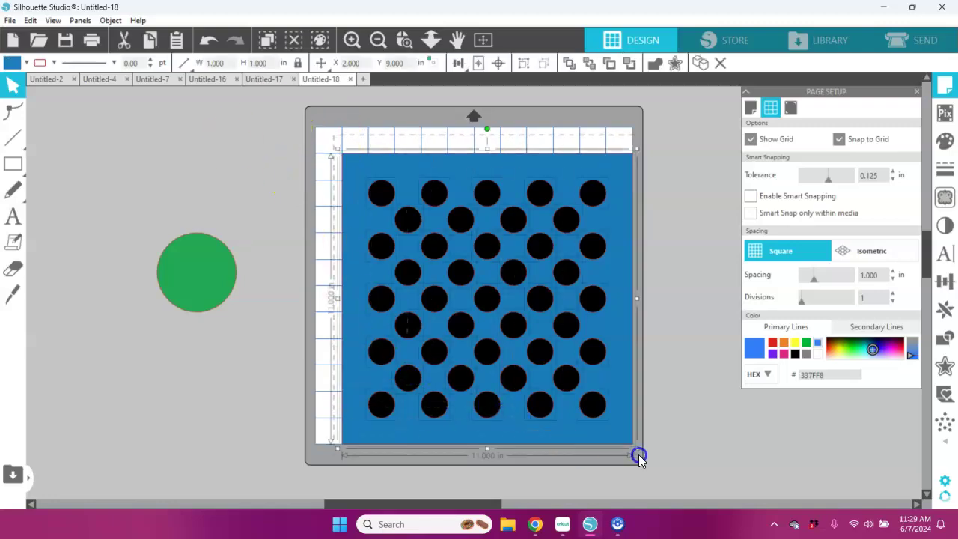
{"action": "right_click", "coordinate": [617, 358]}
{"action": "left_click", "coordinate": [658, 289]}
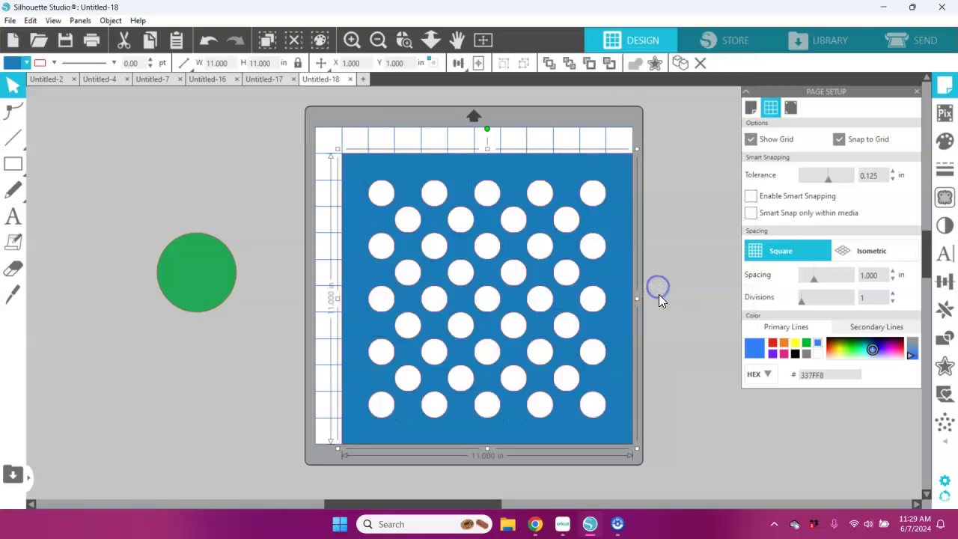
{"action": "left_click", "coordinate": [688, 321]}
{"action": "left_click_drag", "start_coordinate": [609, 344], "coordinate": [588, 322]}
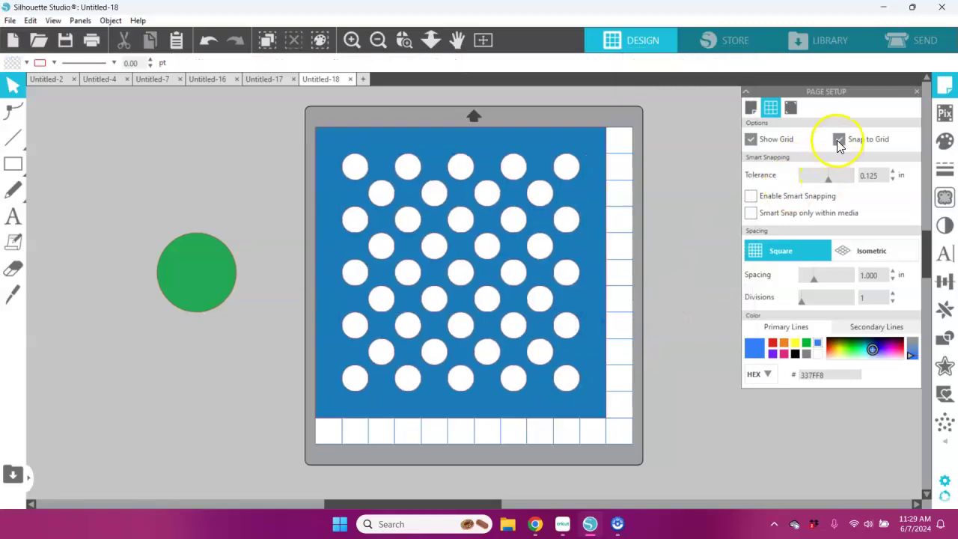
Step: Turn off snapping, move the blue stencil off the mat to the lower left, and raise the green circle
{"action": "left_click", "coordinate": [838, 139]}
{"action": "left_click", "coordinate": [736, 247]}
{"action": "mouse_move", "coordinate": [586, 266]}
{"action": "left_mouse_down"}
{"action": "mouse_move", "coordinate": [606, 311]}
{"action": "mouse_move", "coordinate": [587, 282]}
{"action": "left_mouse_up"}
{"action": "mouse_move", "coordinate": [601, 408]}
{"action": "left_mouse_down"}
{"action": "mouse_move", "coordinate": [590, 415]}
{"action": "mouse_move", "coordinate": [472, 297]}
{"action": "mouse_move", "coordinate": [542, 348]}
{"action": "mouse_move", "coordinate": [511, 315]}
{"action": "mouse_move", "coordinate": [618, 404]}
{"action": "left_mouse_up"}
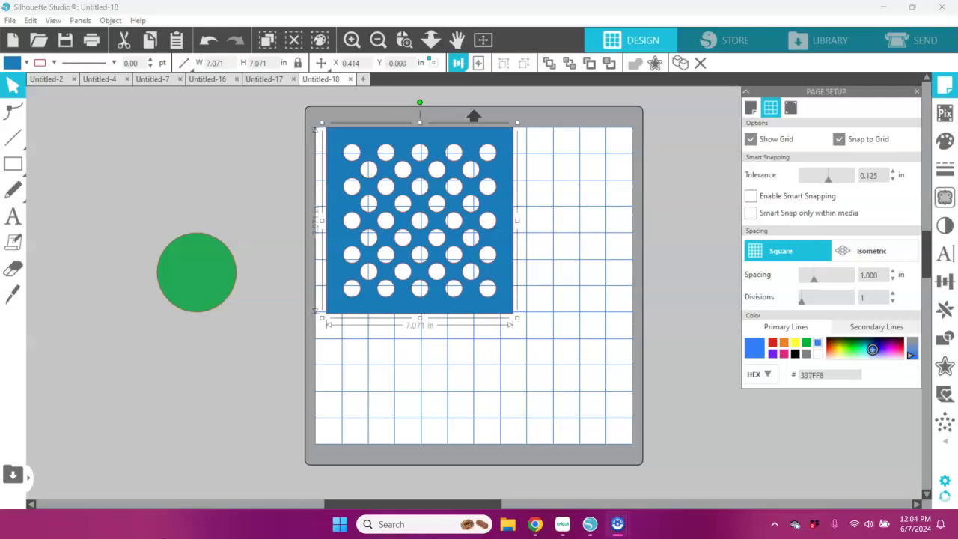
{"action": "left_click_drag", "start_coordinate": [478, 247], "coordinate": [244, 415]}
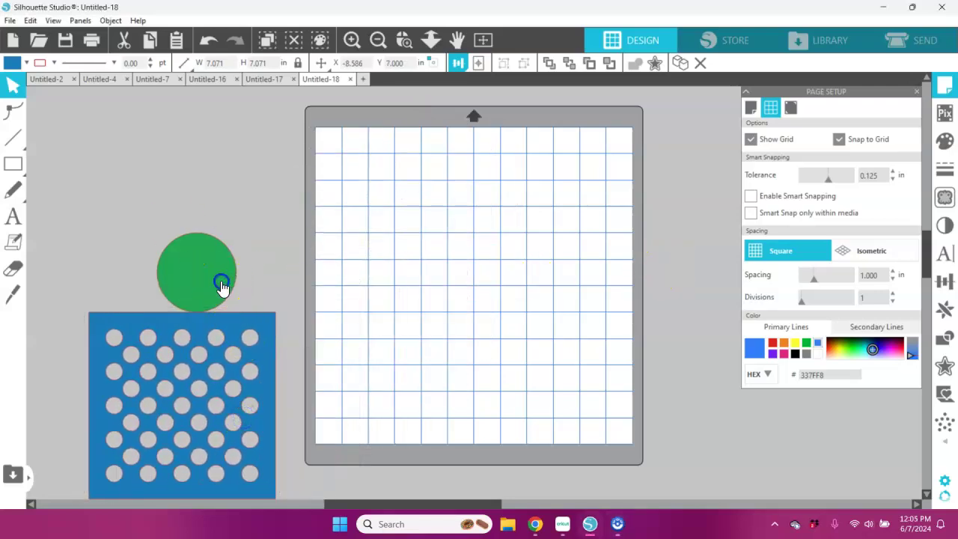
{"action": "left_click_drag", "start_coordinate": [221, 285], "coordinate": [214, 265]}
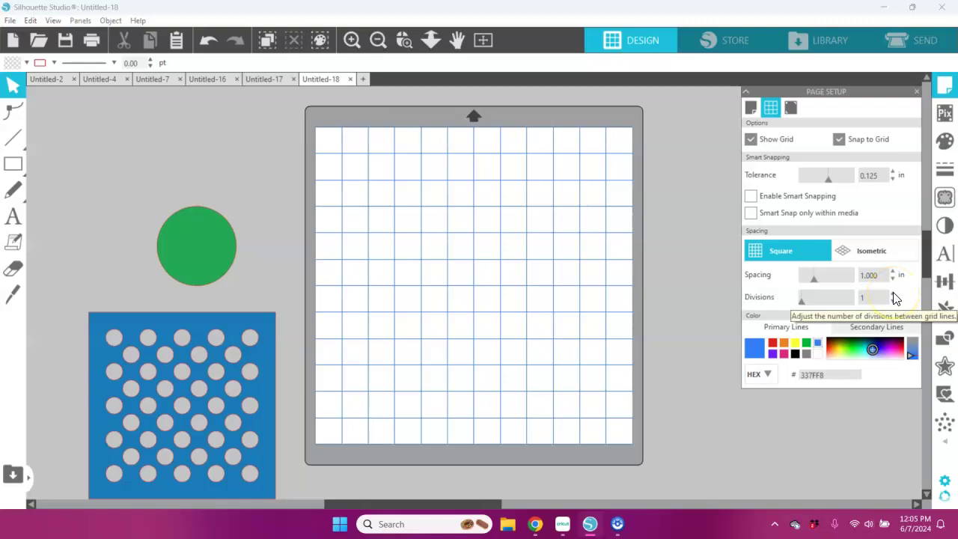
Step: Set grid divisions to 4, primary lines pink (E0267F) and secondary lines grey (7F7F7F)
{"action": "left_click", "coordinate": [893, 294]}
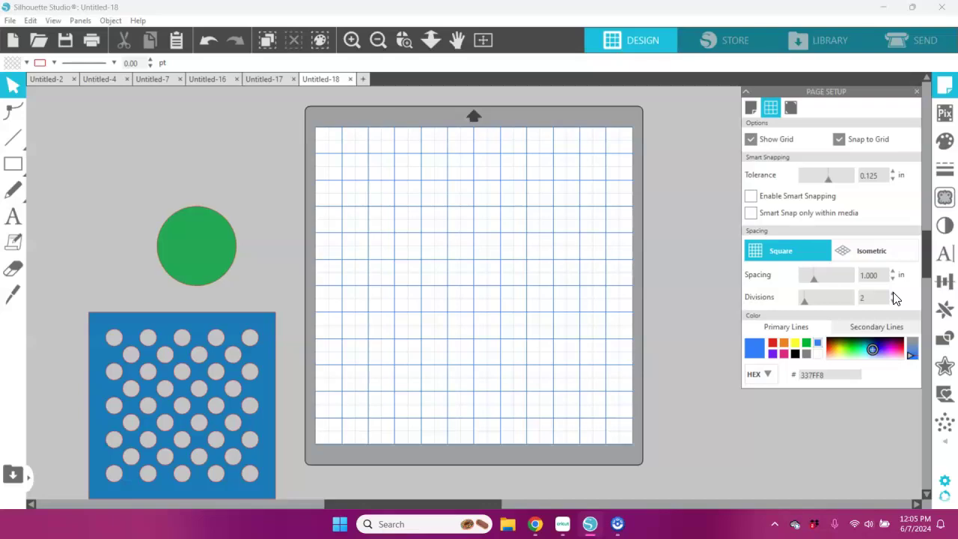
{"action": "left_click", "coordinate": [892, 294]}
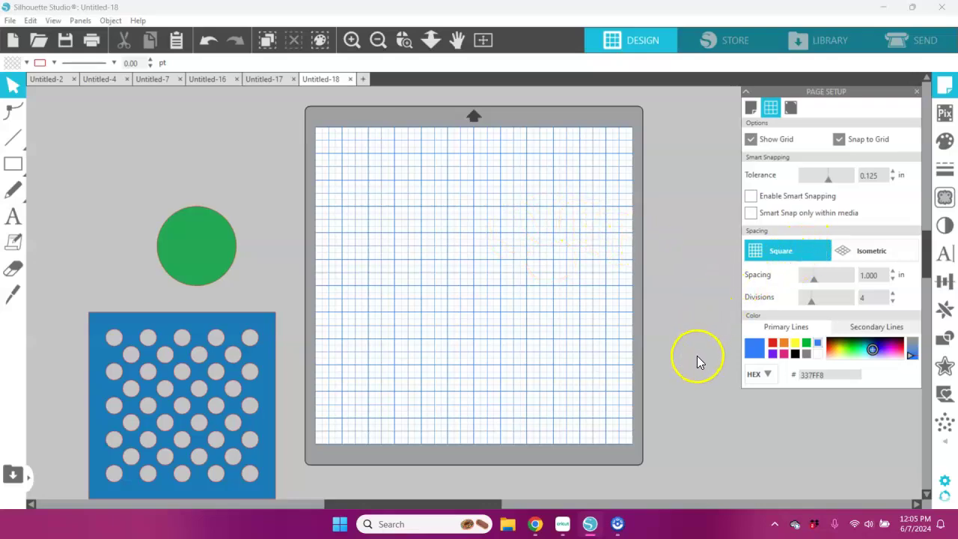
{"action": "left_click", "coordinate": [773, 328]}
{"action": "left_click", "coordinate": [784, 353]}
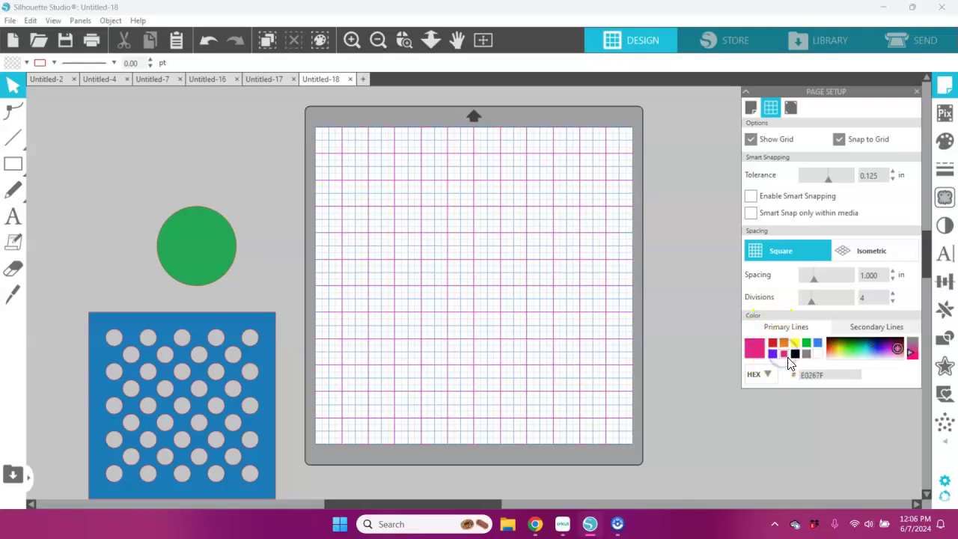
{"action": "left_click", "coordinate": [851, 327]}
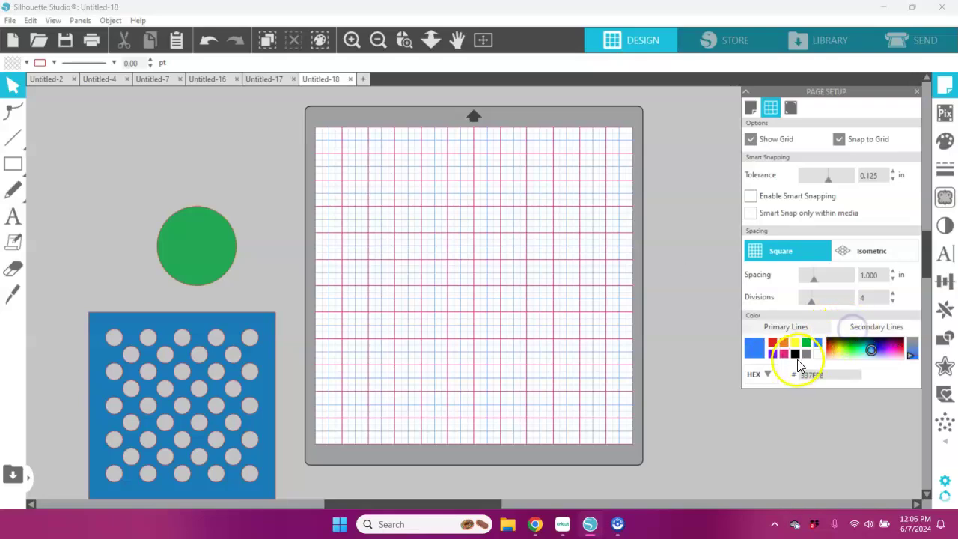
{"action": "left_click", "coordinate": [807, 355]}
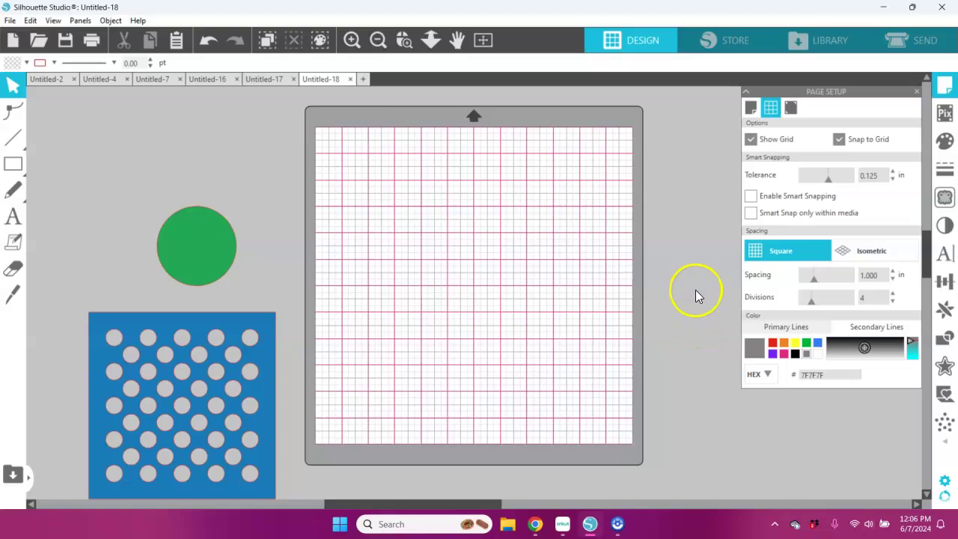
Step: Zoom into the upper mat and draw a 4.25 × 5.5 in rectangle filled magenta
{"action": "left_click", "coordinate": [402, 41]}
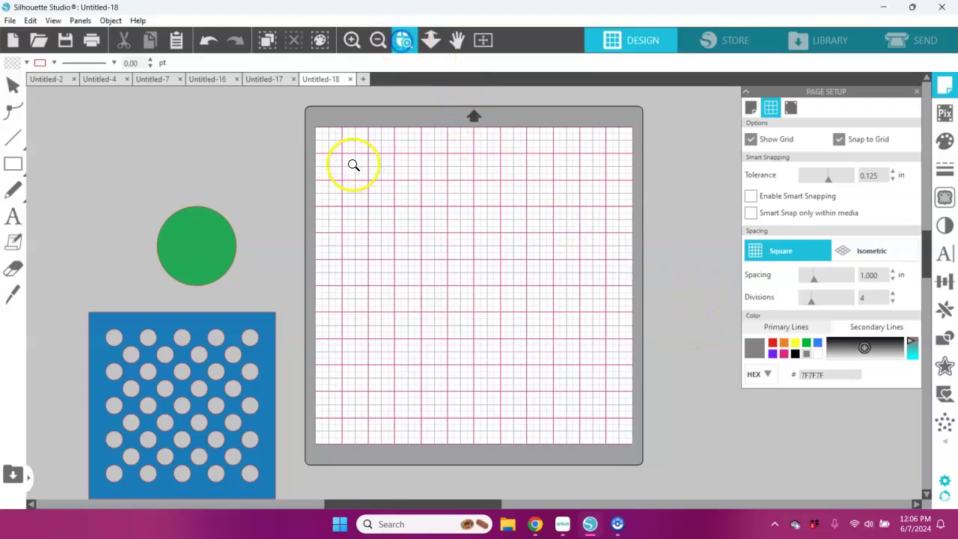
{"action": "left_click_drag", "start_coordinate": [345, 146], "coordinate": [606, 447]}
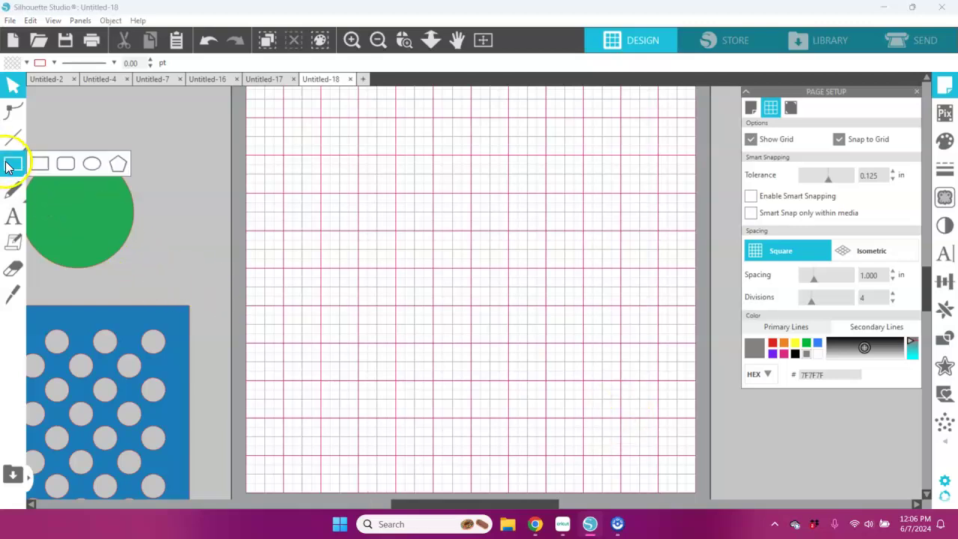
{"action": "left_click", "coordinate": [39, 164]}
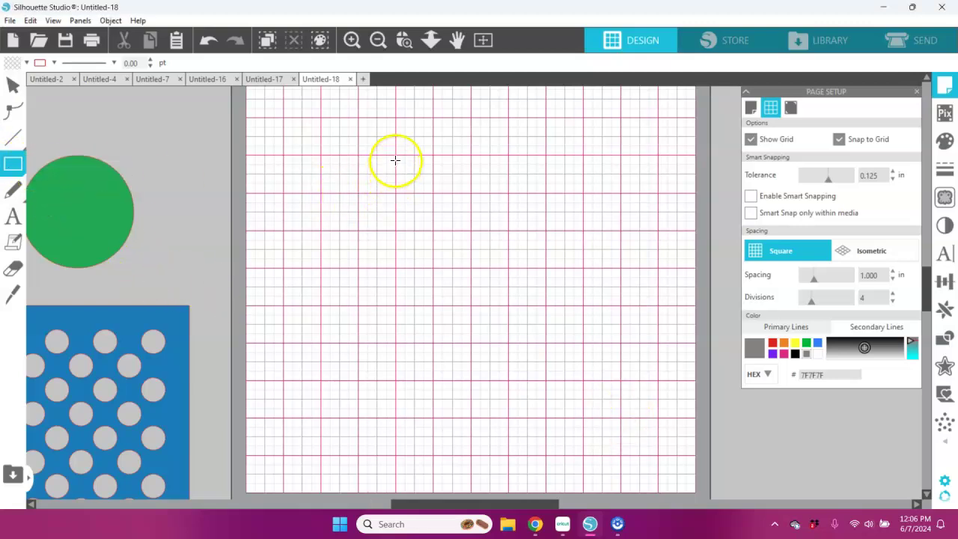
{"action": "left_click_drag", "start_coordinate": [395, 154], "coordinate": [552, 226]}
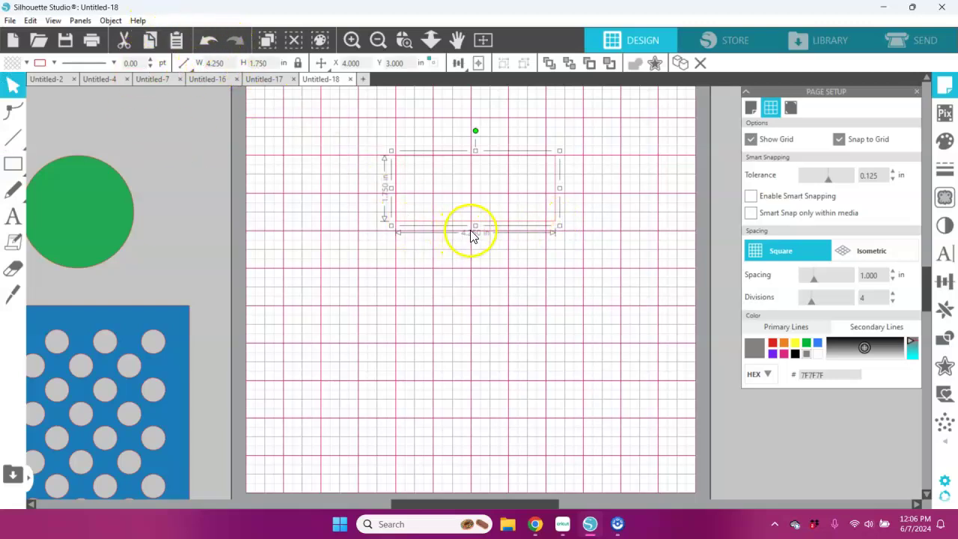
{"action": "left_click_drag", "start_coordinate": [474, 225], "coordinate": [485, 356]}
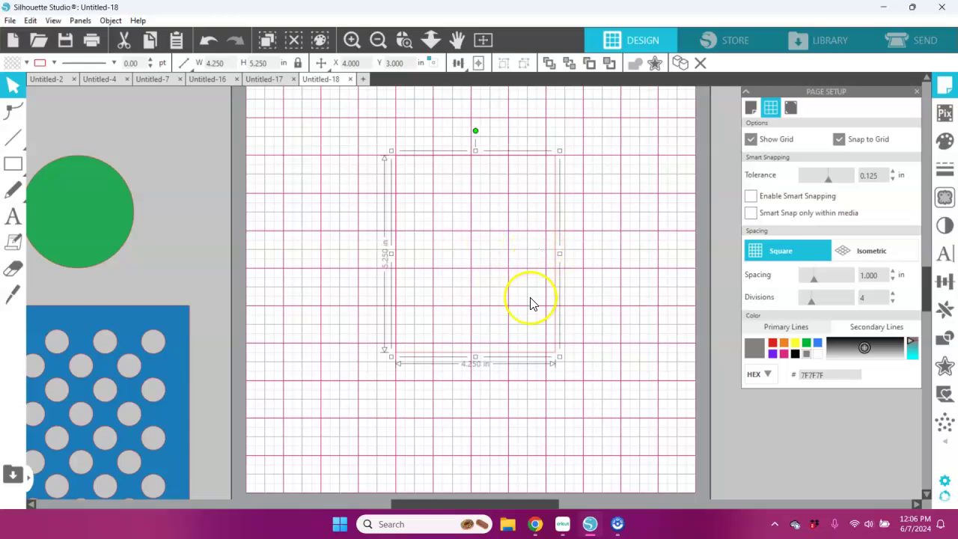
{"action": "left_click_drag", "start_coordinate": [474, 356], "coordinate": [478, 368]}
{"action": "left_click", "coordinate": [620, 314]}
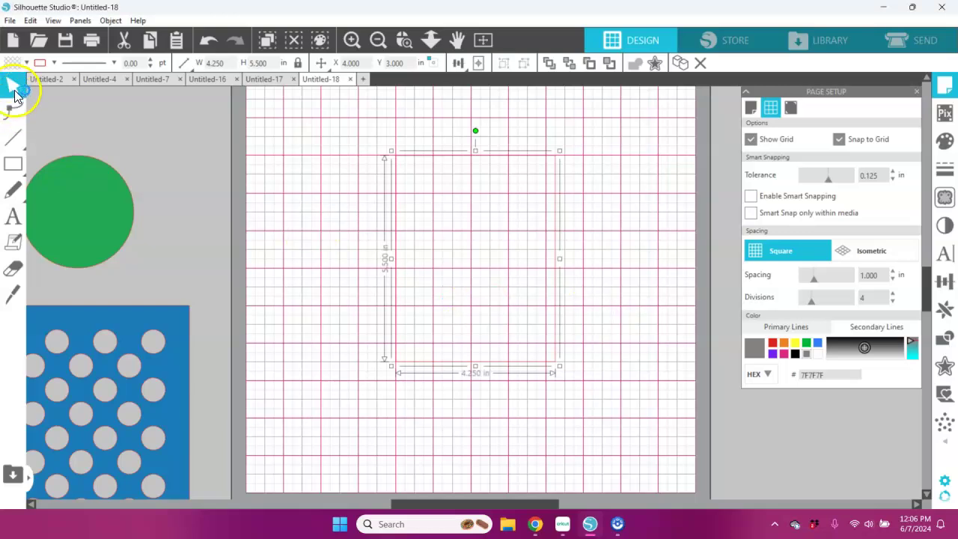
{"action": "left_click", "coordinate": [26, 63]}
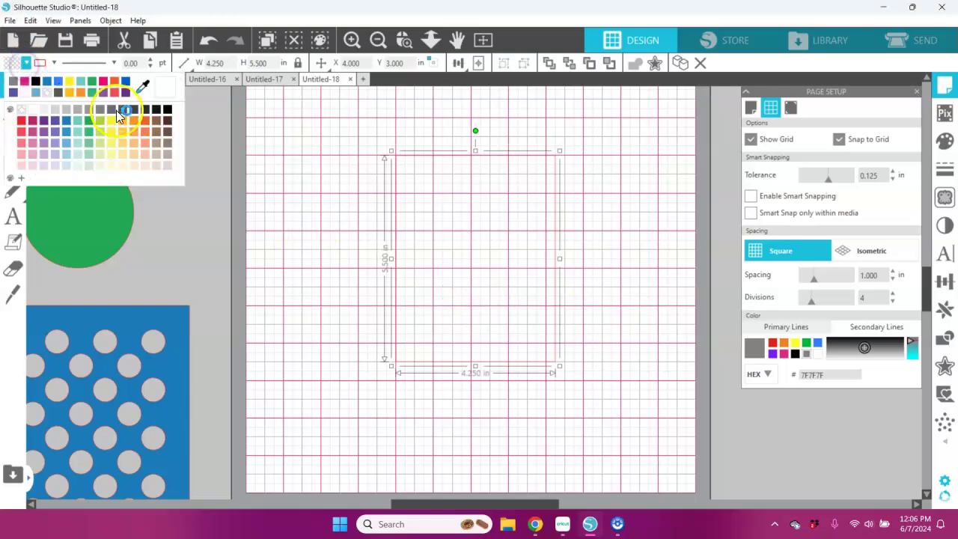
{"action": "left_click", "coordinate": [32, 121]}
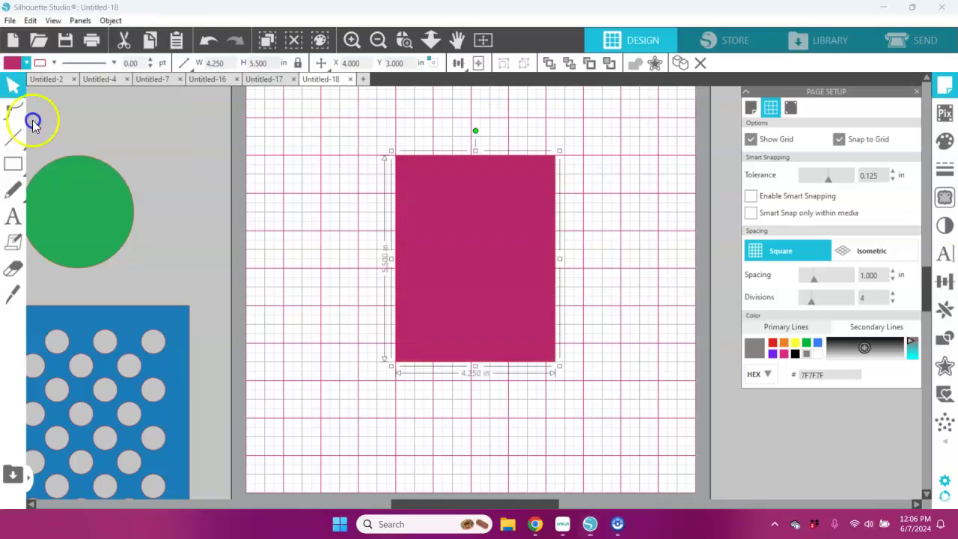
{"action": "left_click", "coordinate": [622, 252]}
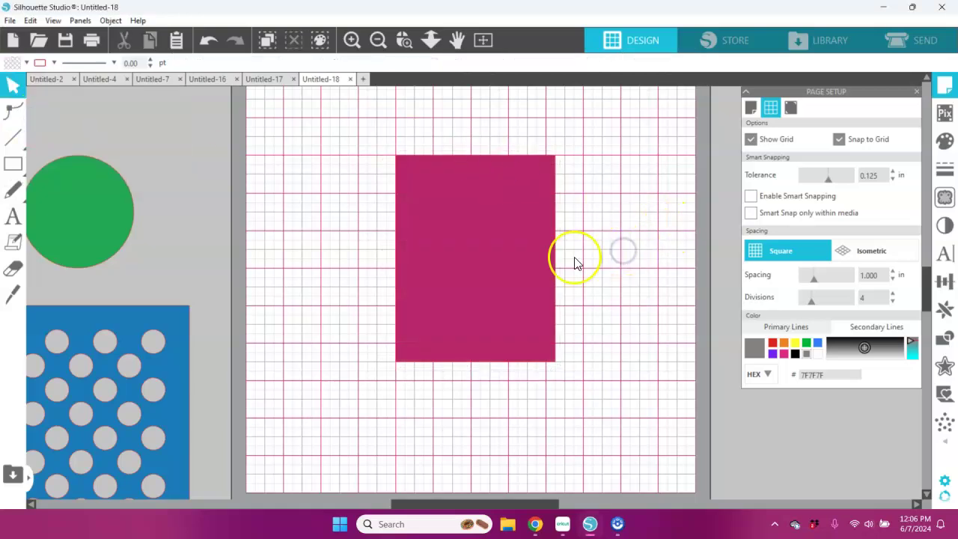
Step: Check in the Transform Scale settings that the magenta rectangle measures 4.250 × 5.500 in
{"action": "left_click", "coordinate": [530, 251]}
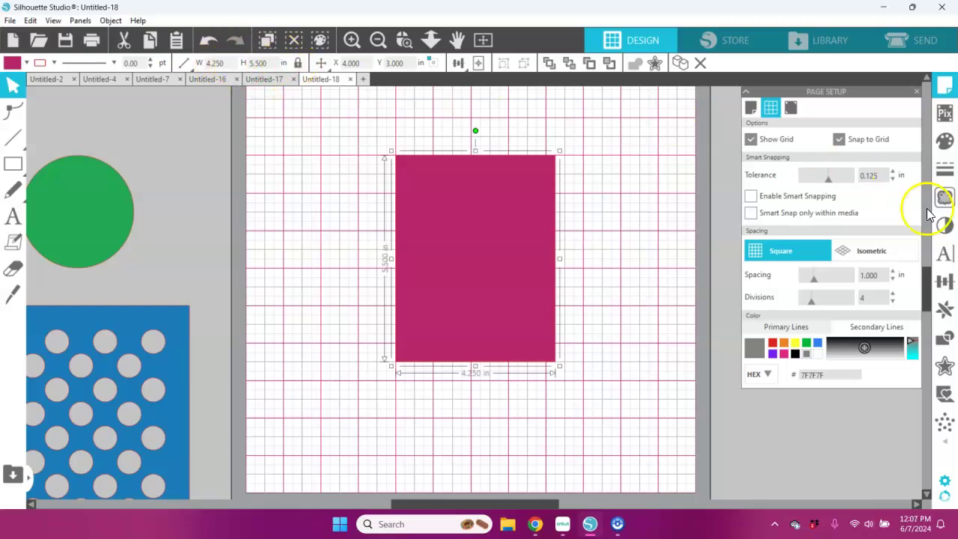
{"action": "left_click", "coordinate": [947, 283]}
{"action": "left_click_drag", "start_coordinate": [679, 97], "coordinate": [828, 125]}
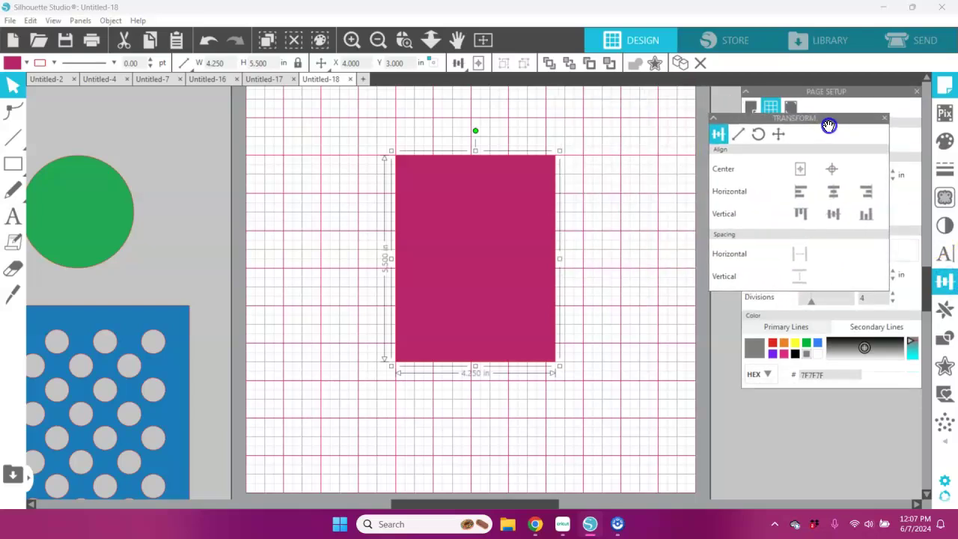
{"action": "left_click", "coordinate": [734, 141]}
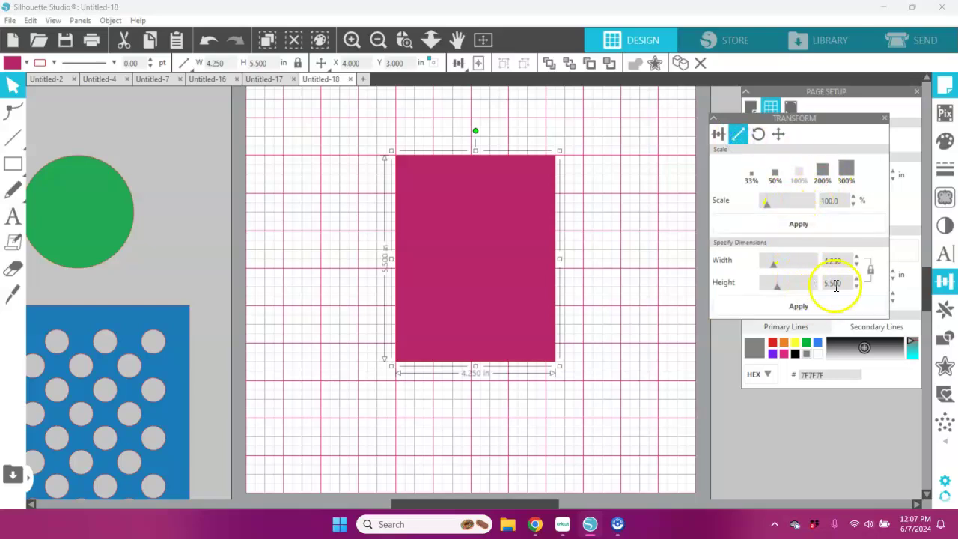
{"action": "left_click", "coordinate": [884, 118]}
{"action": "left_click", "coordinate": [916, 92]}
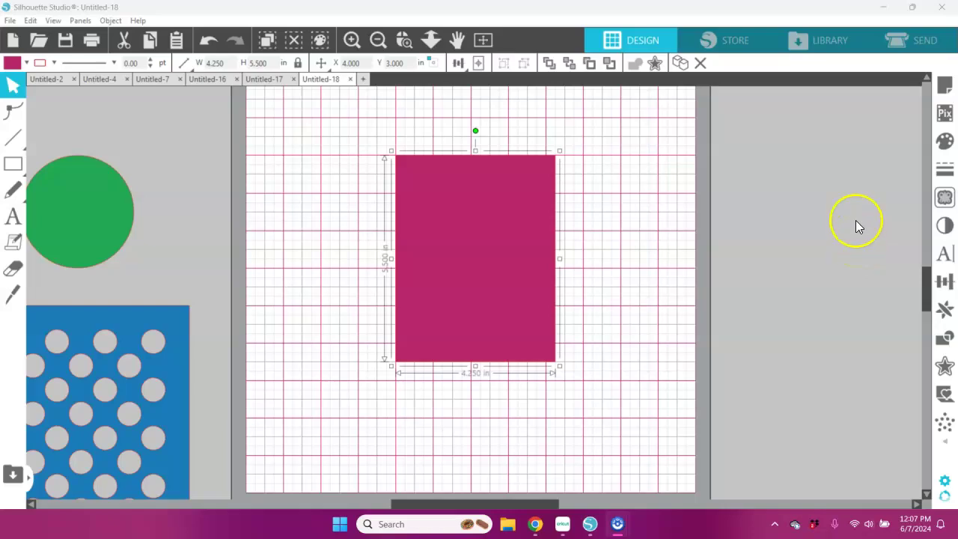
Step: Turn off Snap to Grid, nudge the magenta rectangle down-right, and hide the grid
{"action": "left_click", "coordinate": [944, 84]}
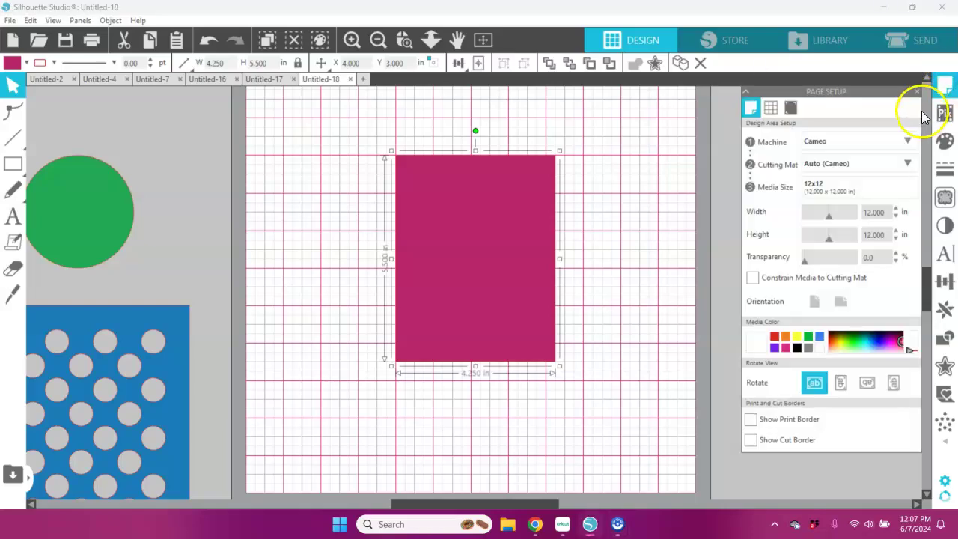
{"action": "left_click", "coordinate": [770, 107]}
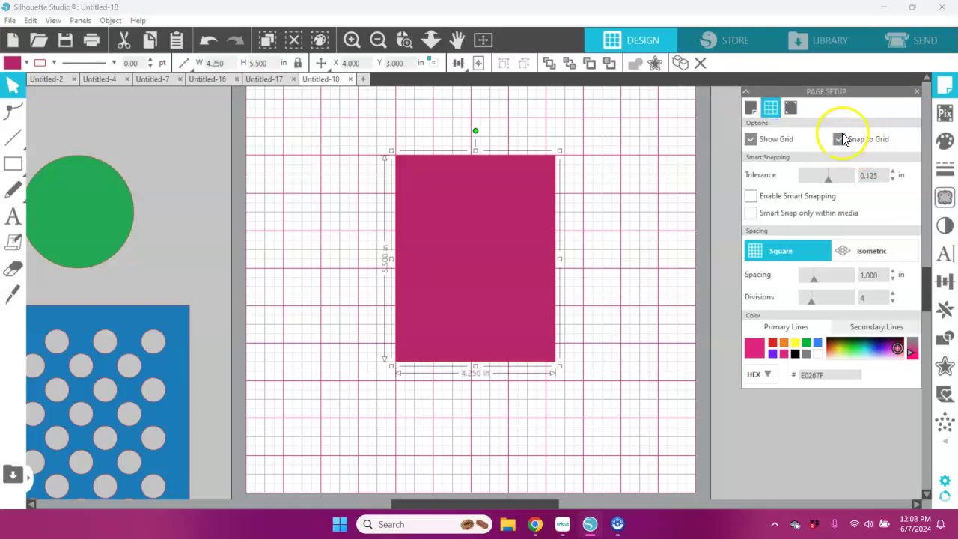
{"action": "left_click", "coordinate": [838, 140]}
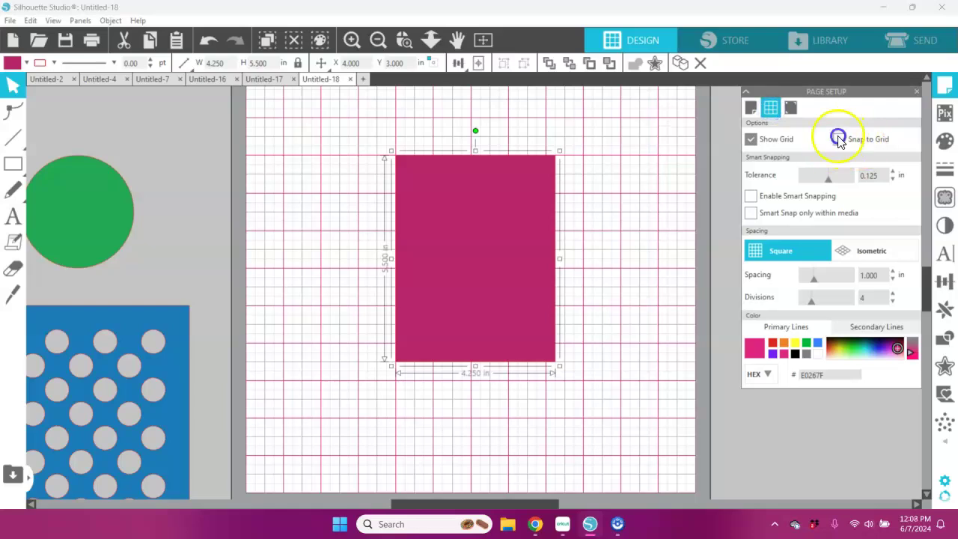
{"action": "mouse_move", "coordinate": [474, 242]}
{"action": "left_mouse_down"}
{"action": "mouse_move", "coordinate": [554, 197]}
{"action": "mouse_move", "coordinate": [528, 197]}
{"action": "mouse_move", "coordinate": [500, 214]}
{"action": "mouse_move", "coordinate": [509, 205]}
{"action": "mouse_move", "coordinate": [460, 257]}
{"action": "mouse_move", "coordinate": [475, 247]}
{"action": "left_mouse_up"}
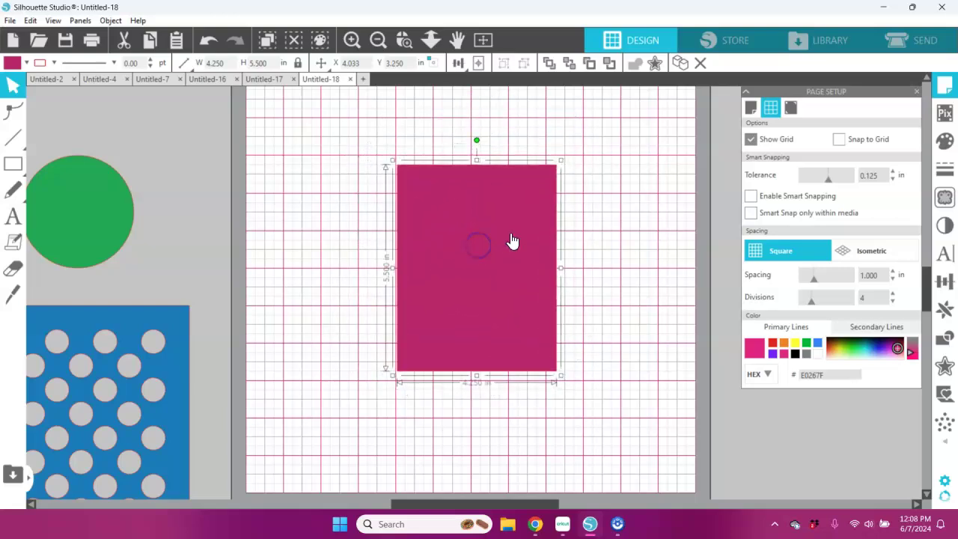
{"action": "left_click", "coordinate": [750, 139]}
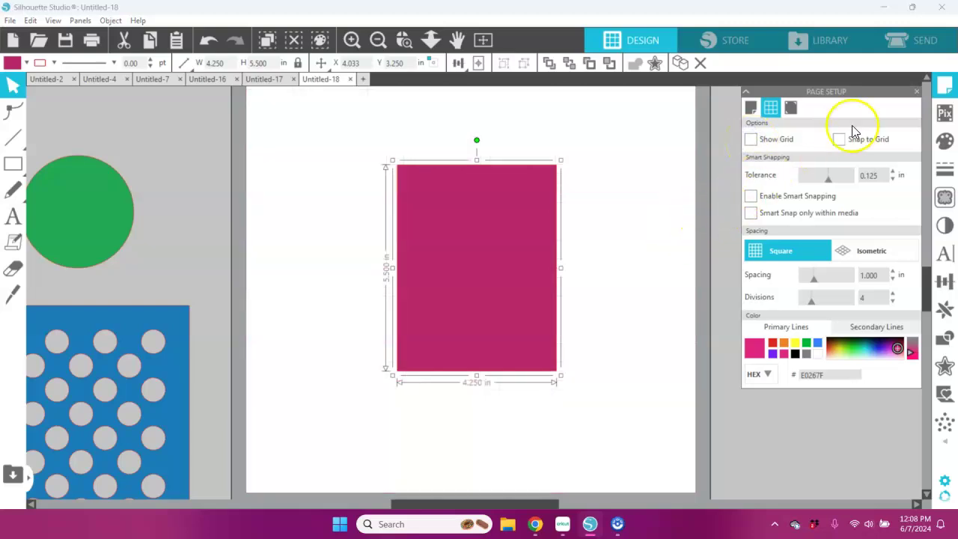
{"action": "left_click", "coordinate": [917, 91]}
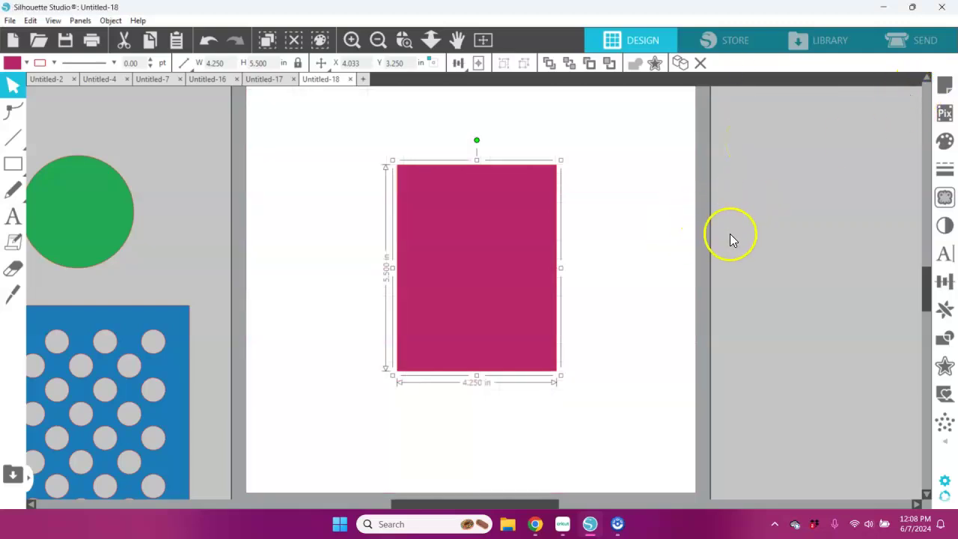